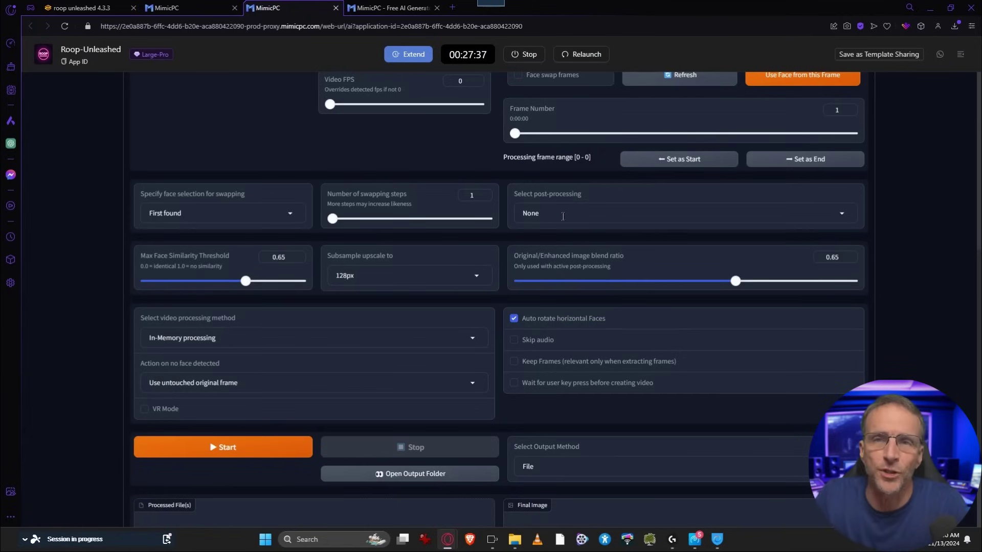
- Load Clipboard_11-13-2024_01.jpg as the source face and 8746843-uhd_2160_4096_25fps.mp4 as the target video
scroll(433, 317, down, 3)
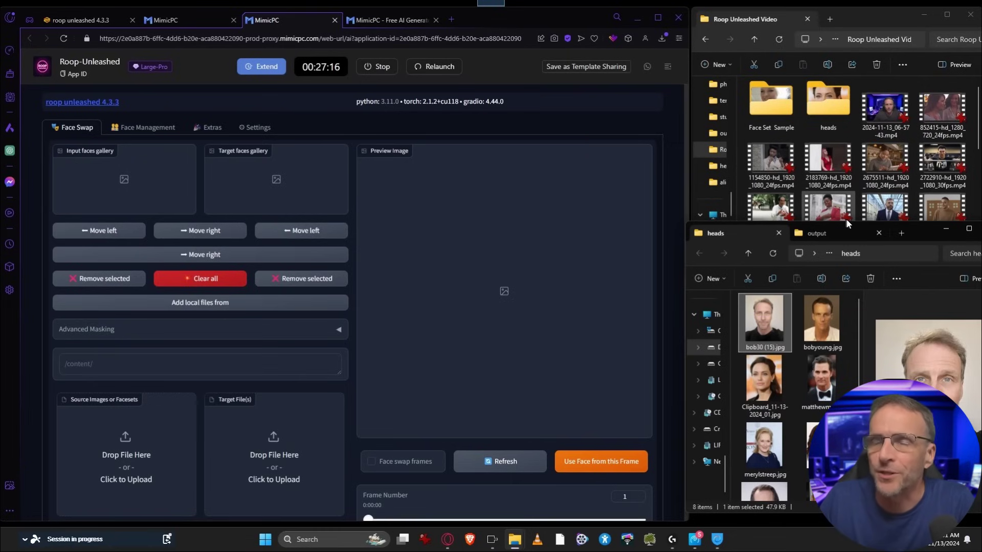
click(846, 219)
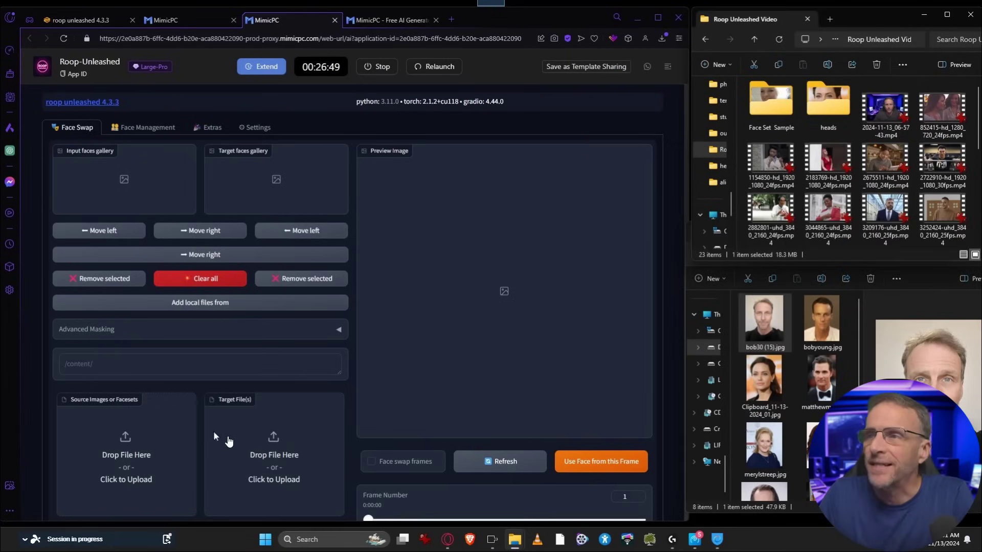
drag(762, 378, 114, 436)
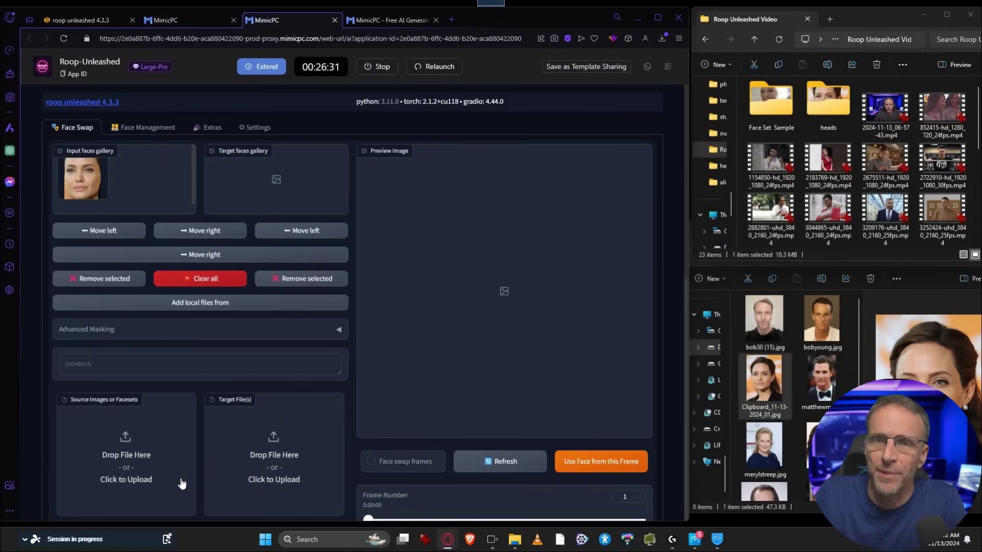
scroll(869, 164, down, 3)
drag(942, 204, 275, 447)
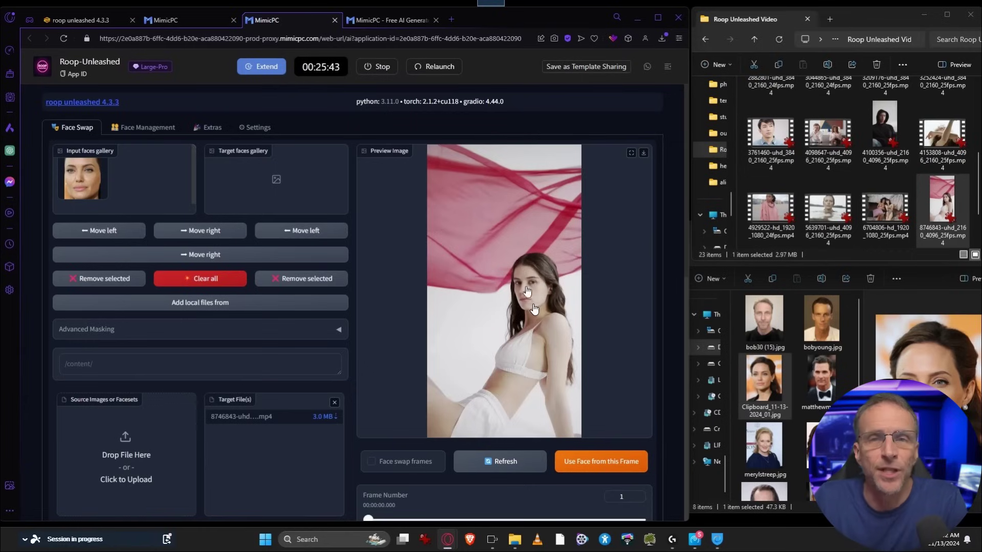
- Use the face from frame 1 as the target face, and preview the face swap at frame 447
click(597, 468)
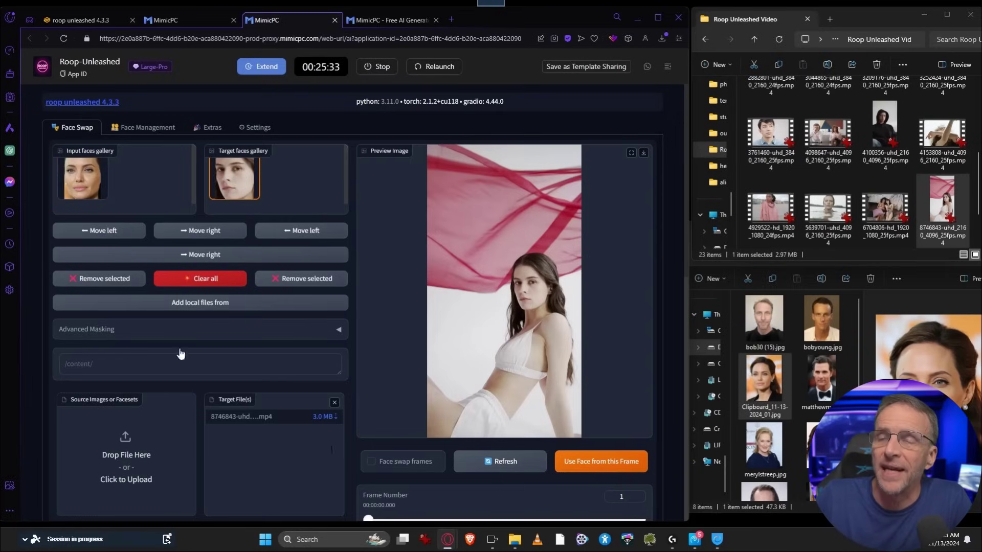
click(372, 462)
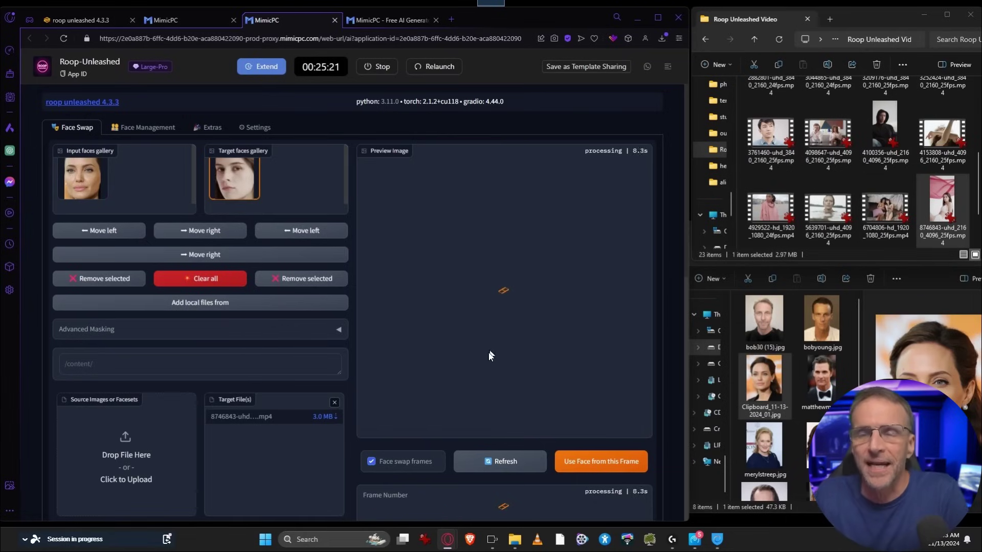
scroll(547, 307, down, 1)
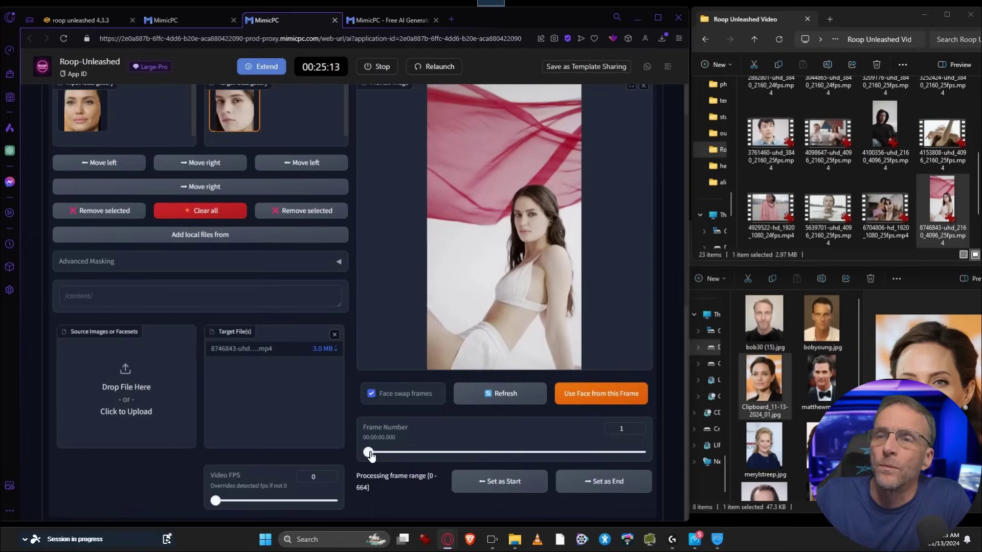
drag(368, 452, 551, 453)
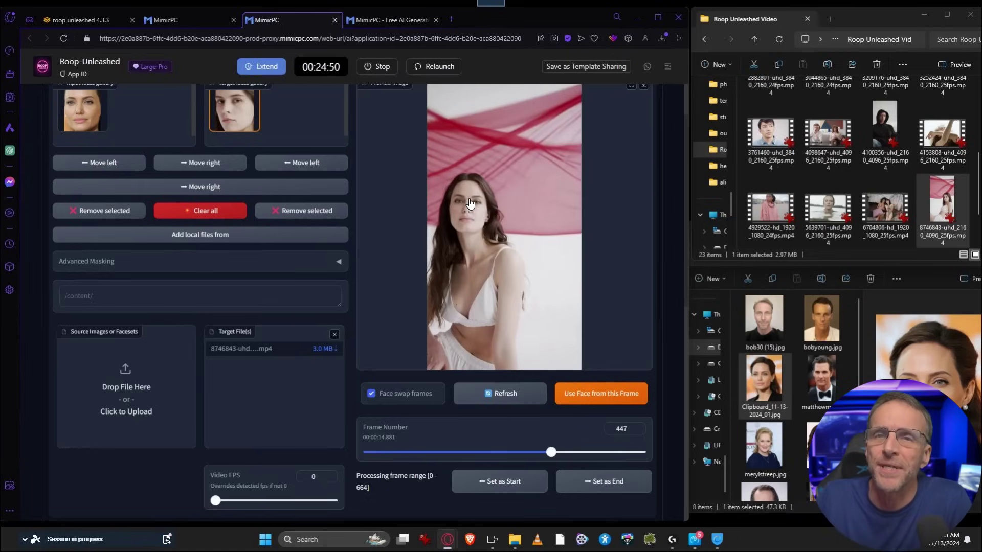
- Set post-processing to Restoreformer++ with an original/enhanced blend ratio of 0.48, and refresh the swap preview
scroll(528, 443, down, 5)
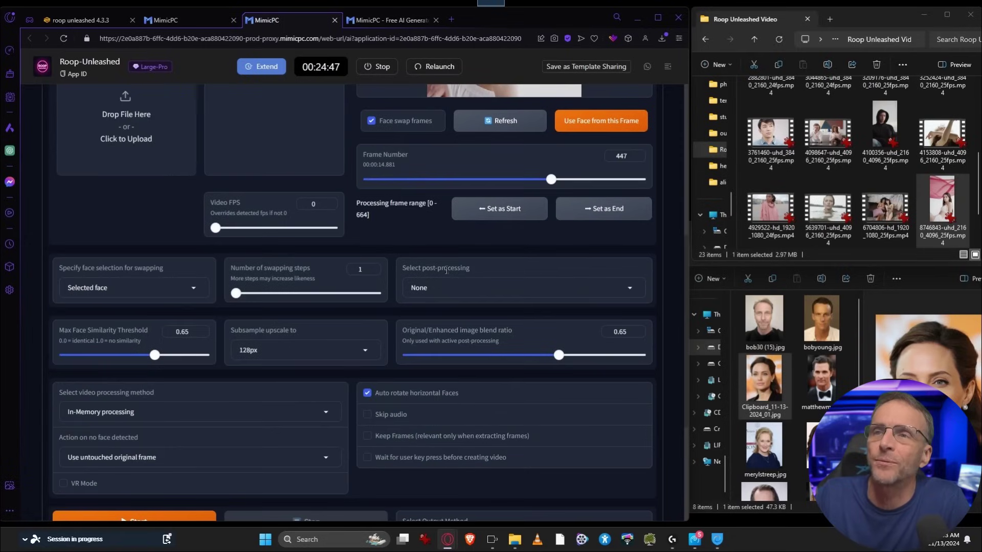
click(460, 289)
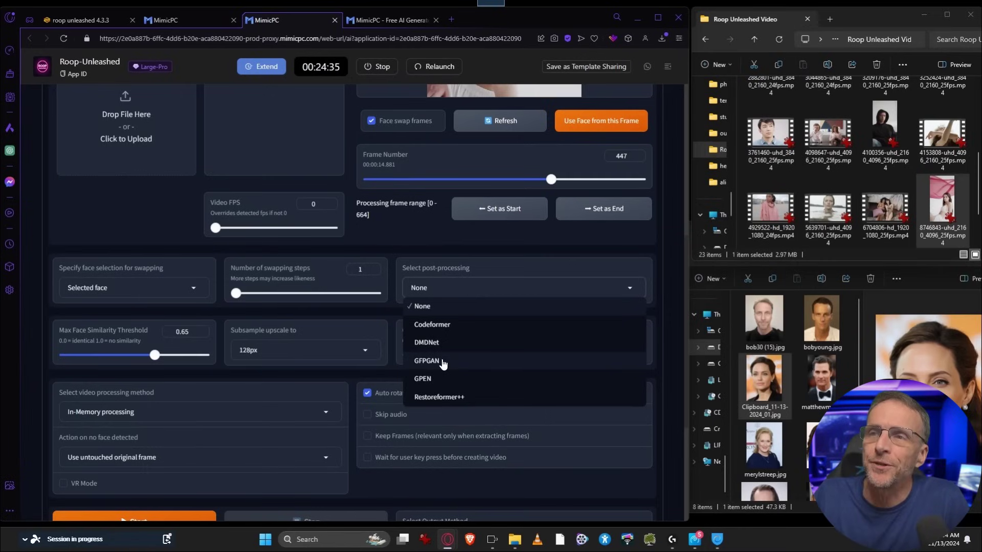
click(453, 398)
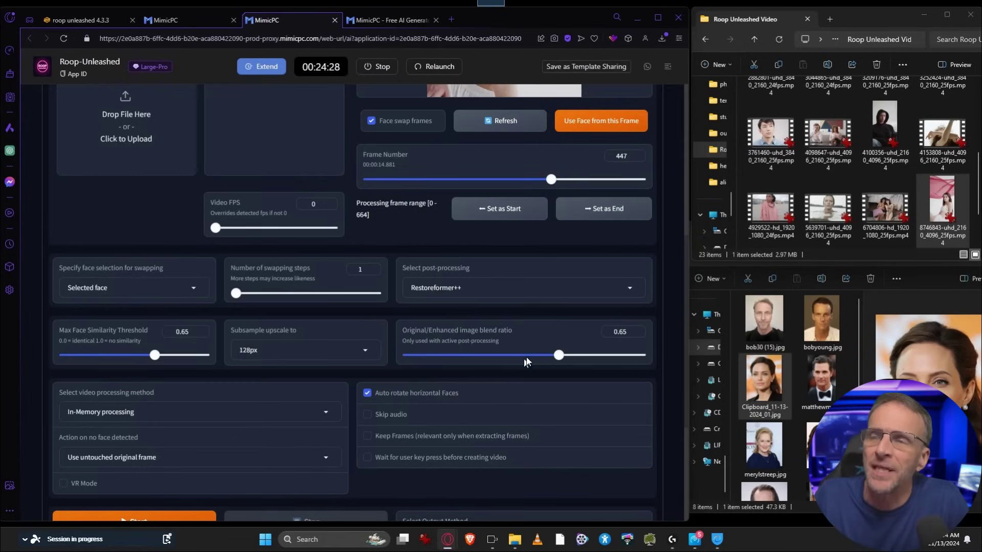
drag(559, 357, 521, 356)
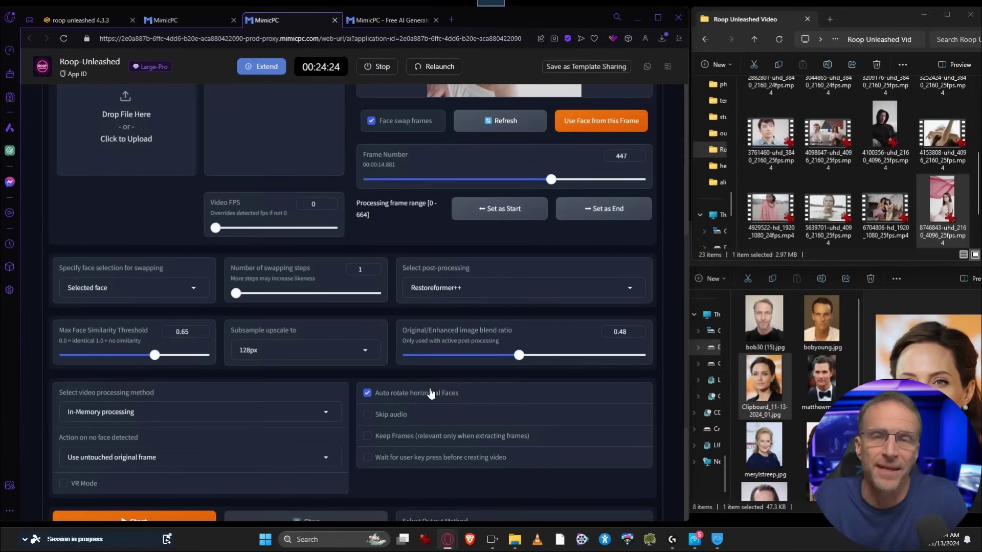
scroll(436, 366, up, 6)
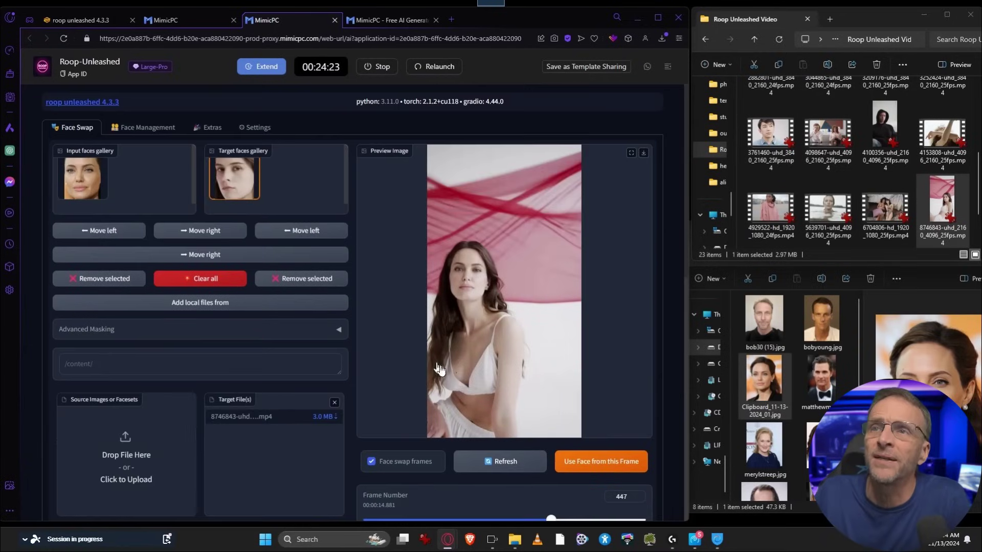
click(488, 464)
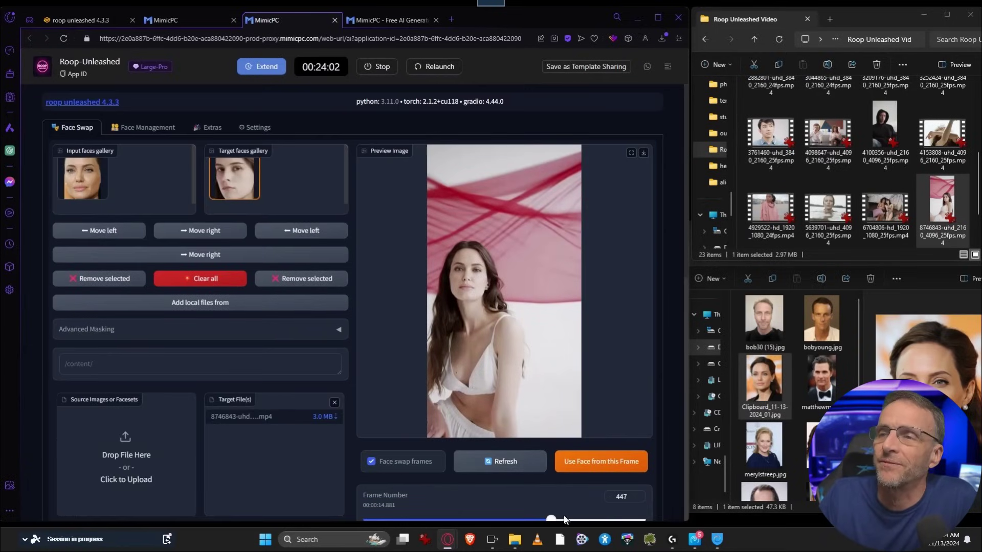
- Preview the enhanced face swap at frame 293 and at frame 1
drag(552, 518, 489, 521)
scroll(490, 457, down, 2)
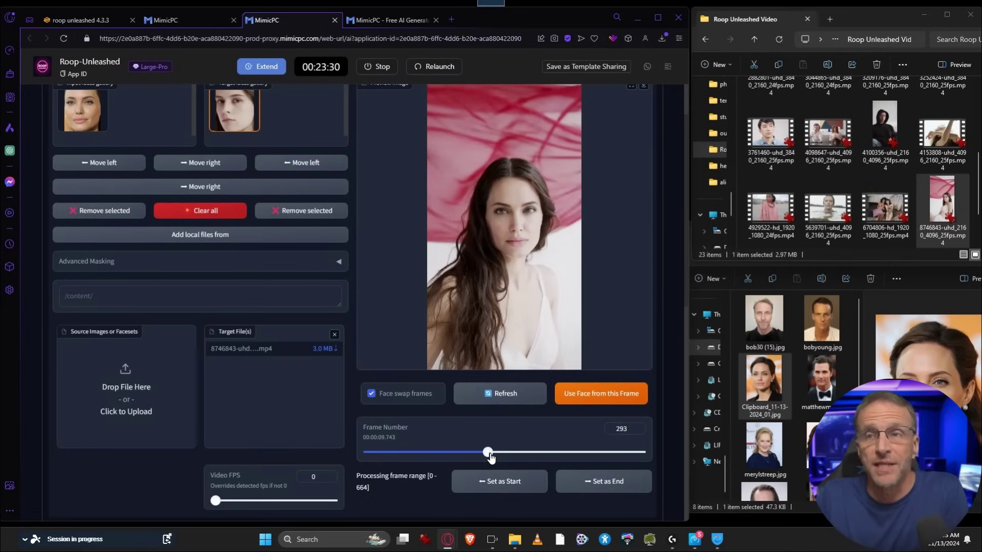
drag(489, 453, 351, 464)
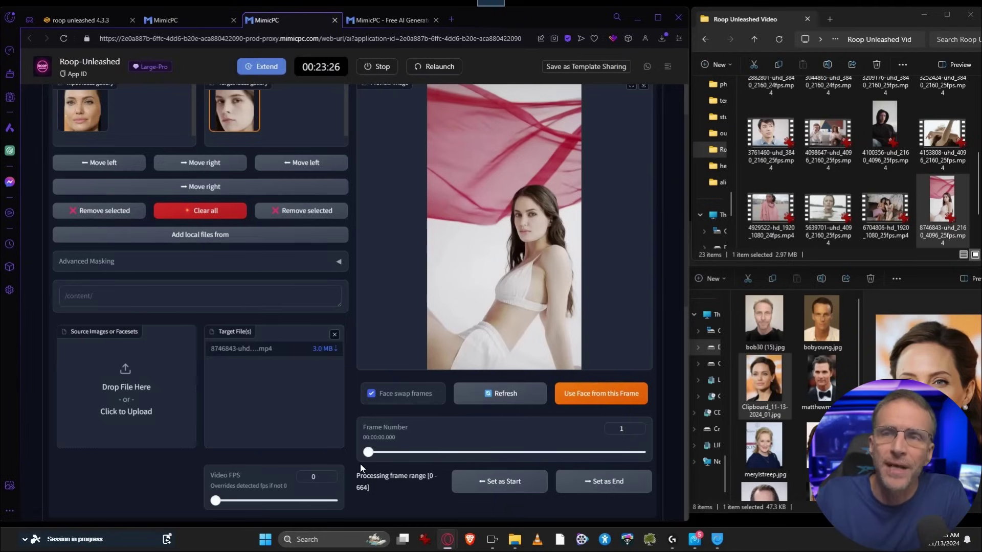
- Limit the video processing range to start at frame 240 and end at frame 502
drag(369, 453, 467, 453)
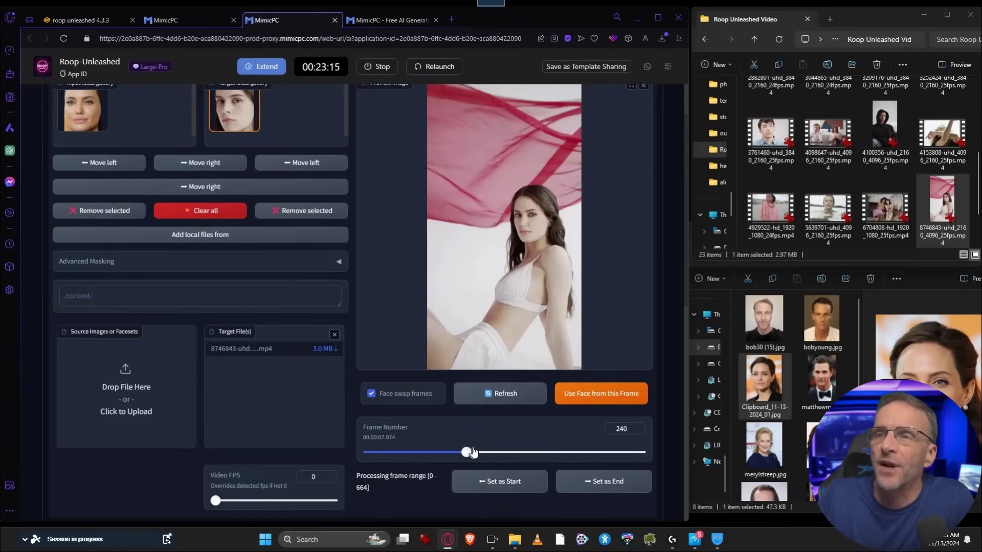
click(491, 490)
drag(466, 453, 574, 457)
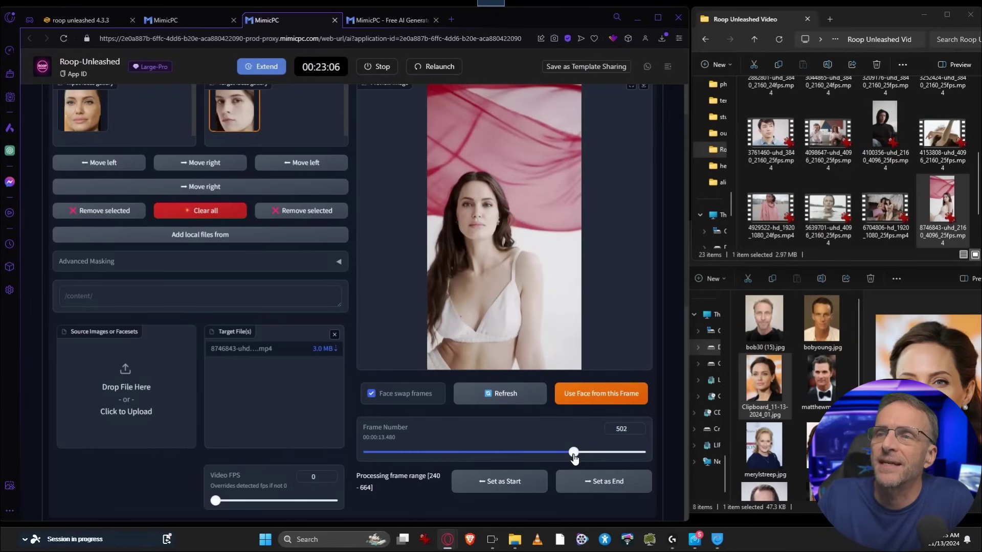
click(583, 485)
- Set the subsample upscale to 512px and start processing the face swap
scroll(318, 388, down, 5)
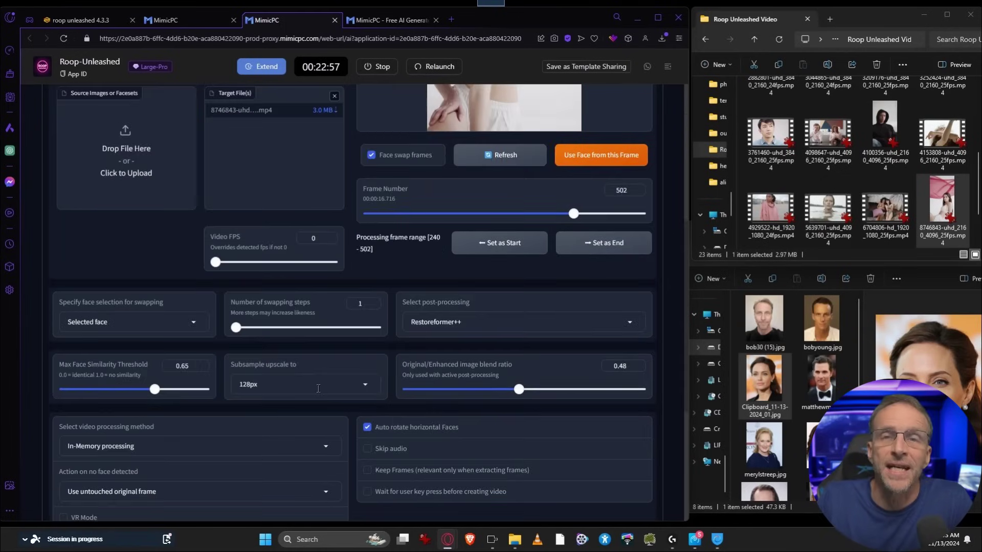
click(284, 384)
click(252, 364)
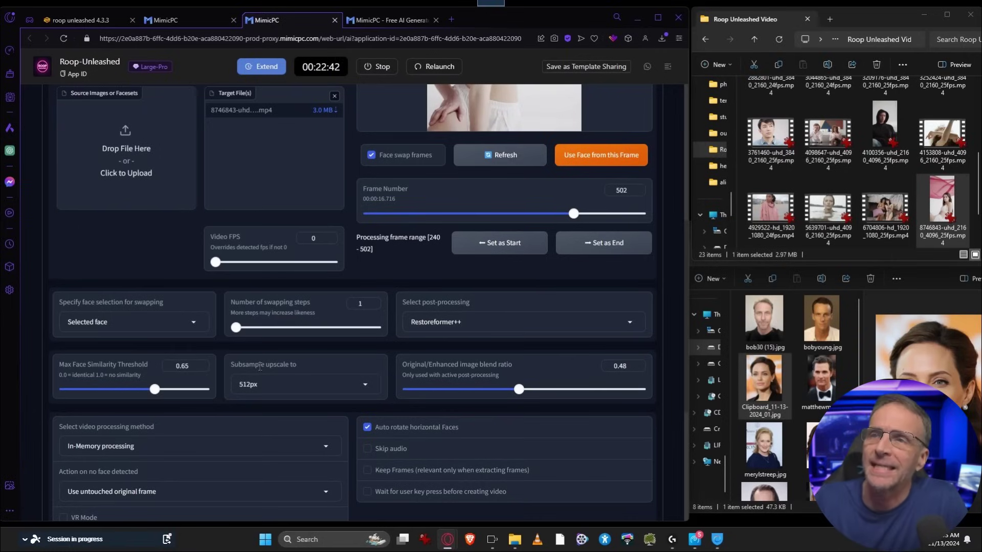
scroll(260, 366, down, 5)
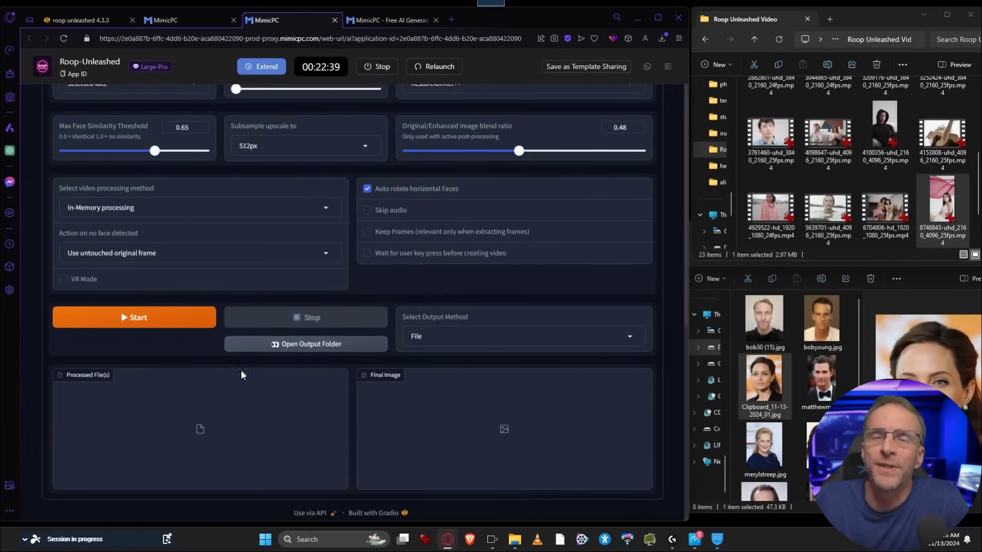
click(132, 323)
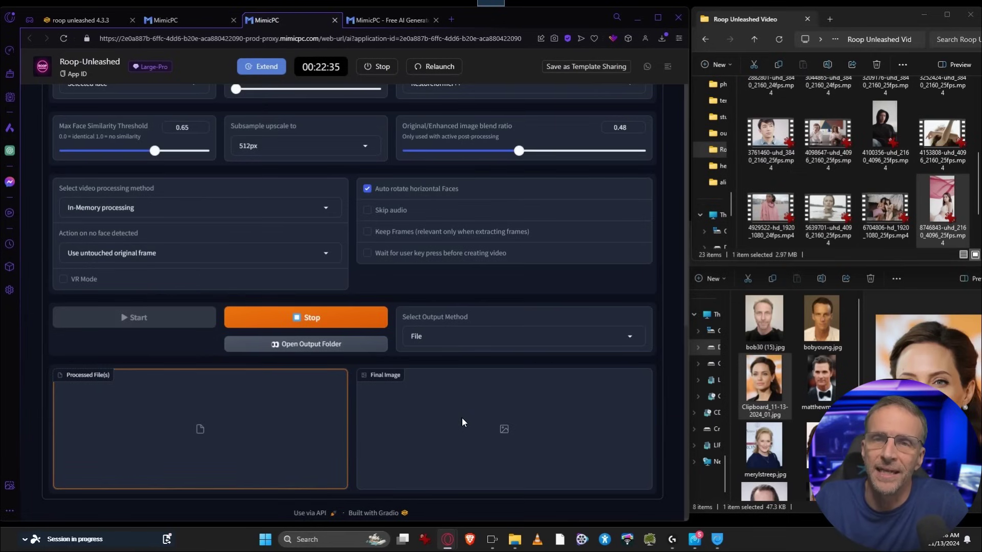
- Show the processing logs to monitor the render's progress
scroll(511, 307, up, 5)
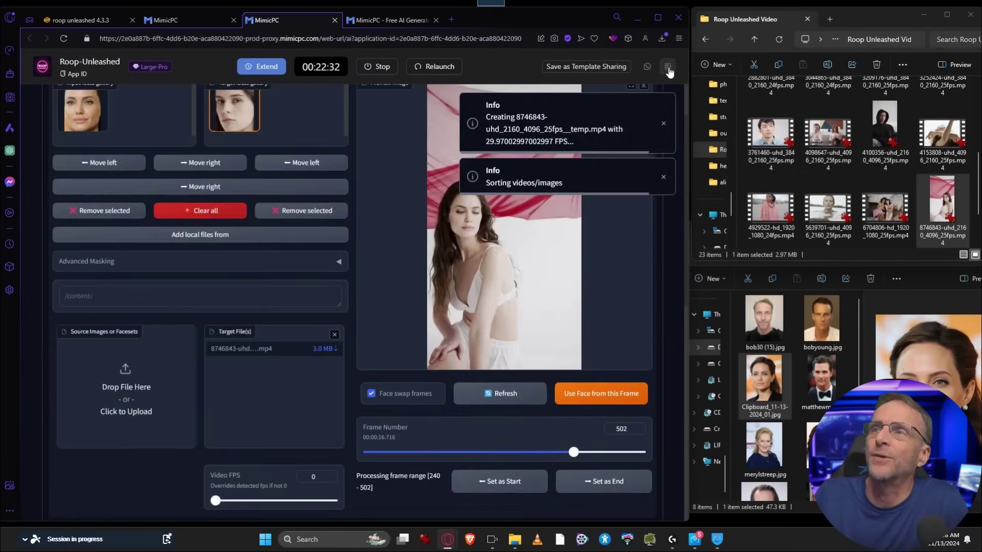
click(667, 67)
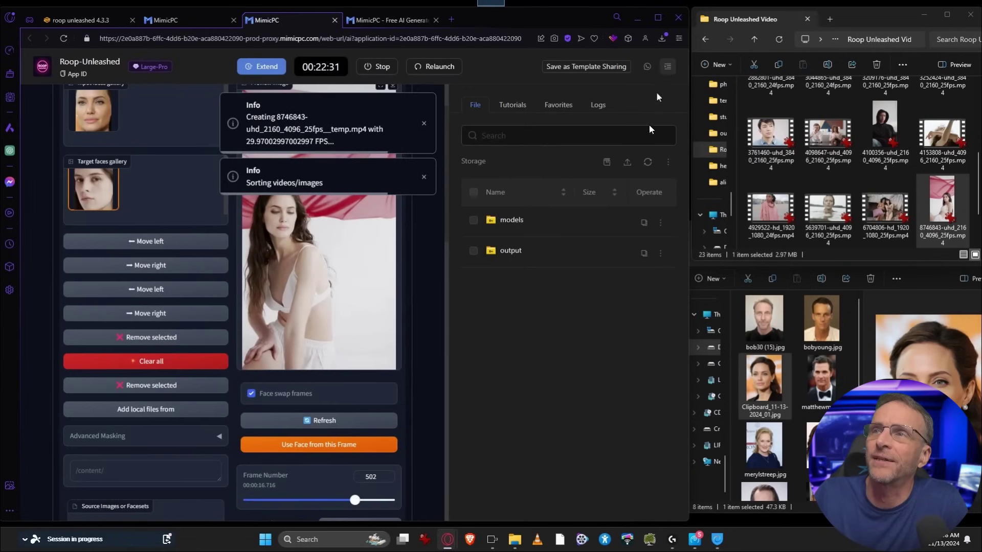
click(596, 105)
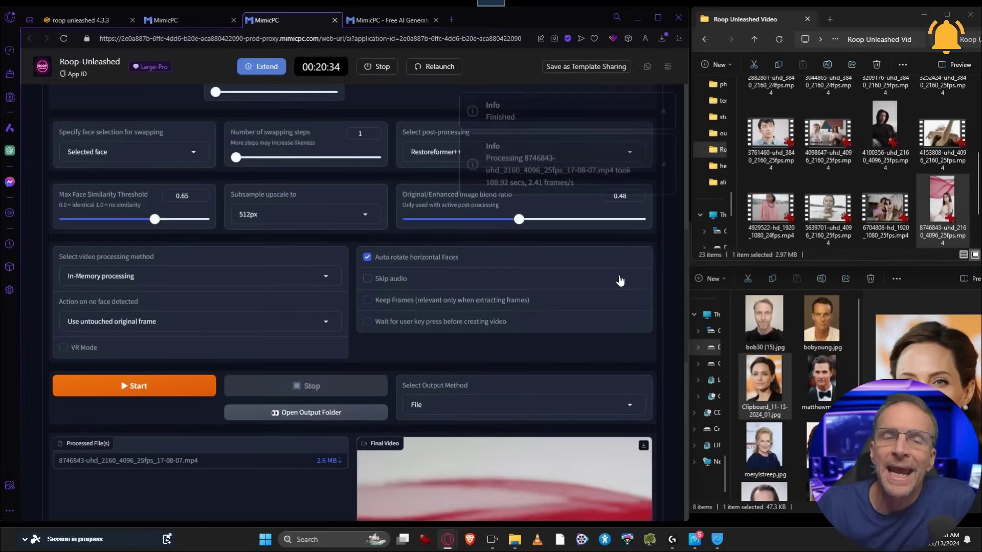
- Play the finished face-swapped video
scroll(620, 279, down, 1)
scroll(619, 279, down, 6)
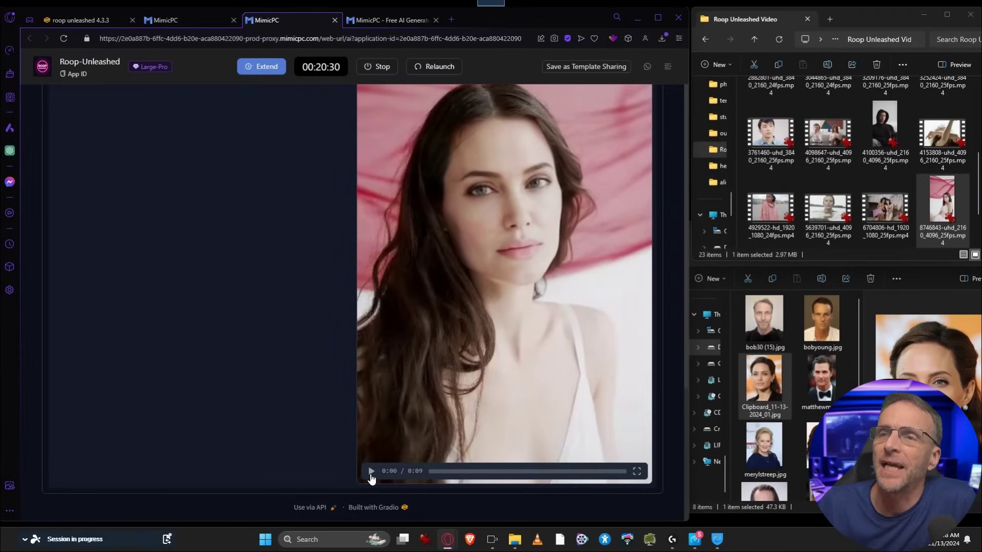
click(371, 471)
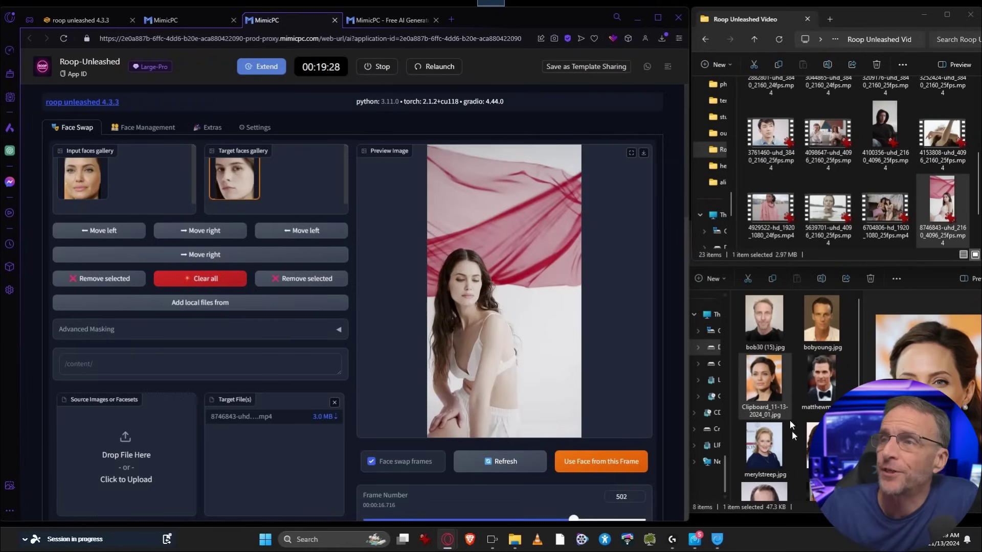
- Add merylstreep.jpg as a second source face, and set the original/enhanced blend ratio to 0.65
key(Down)
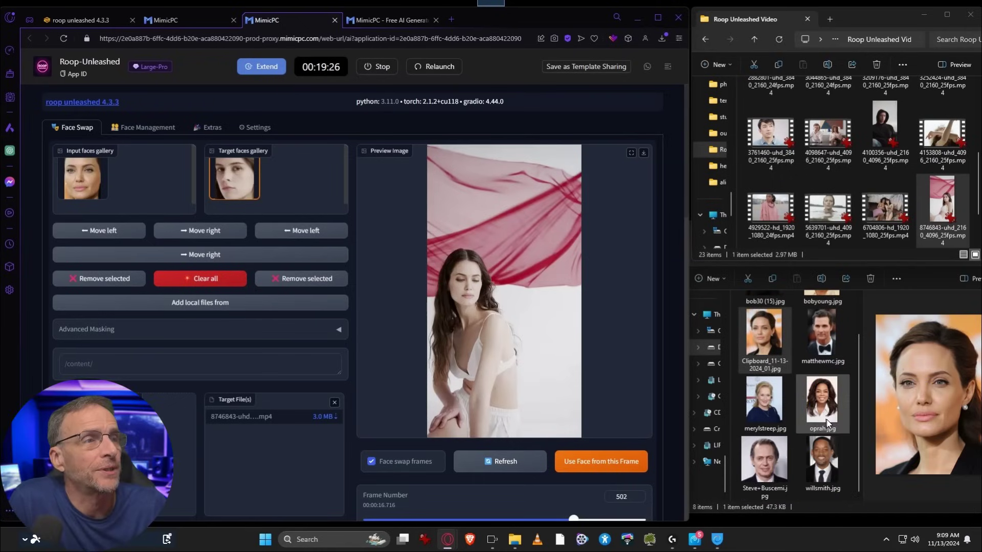
drag(764, 404, 153, 435)
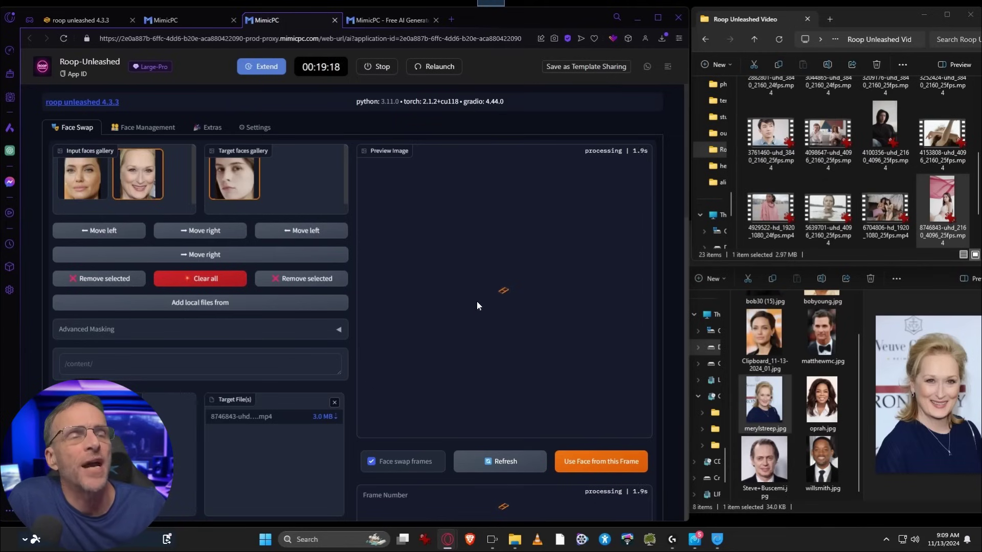
scroll(519, 220, down, 10)
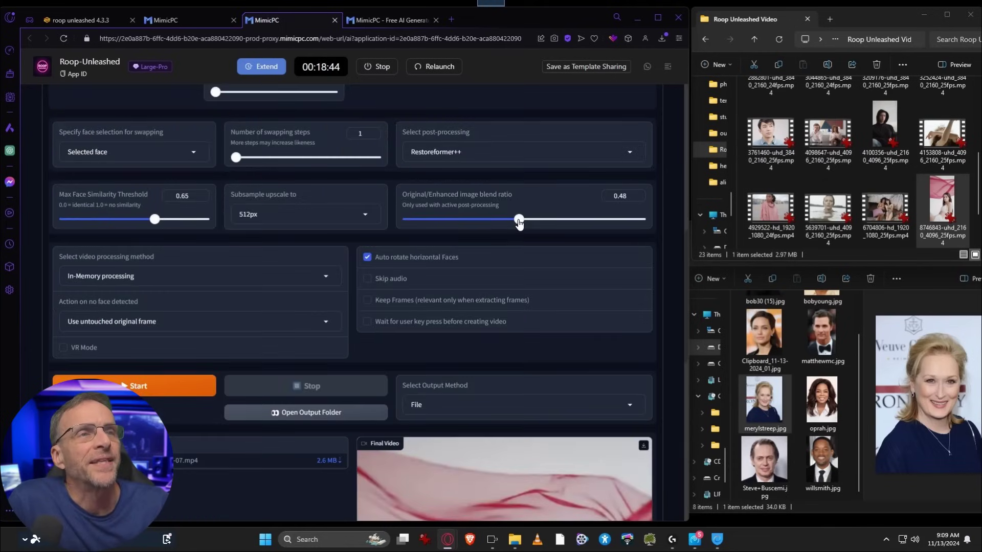
drag(519, 220, 564, 219)
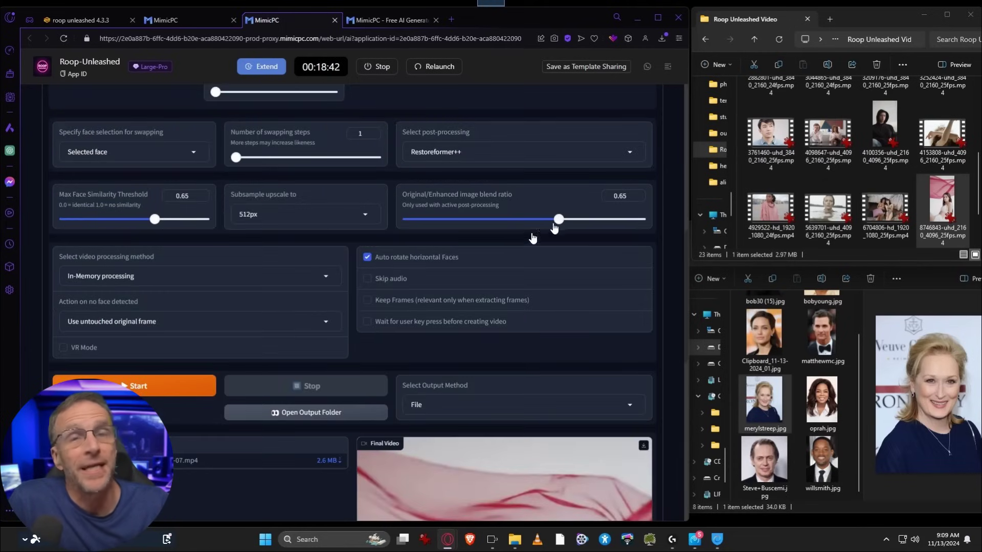
scroll(527, 298, up, 15)
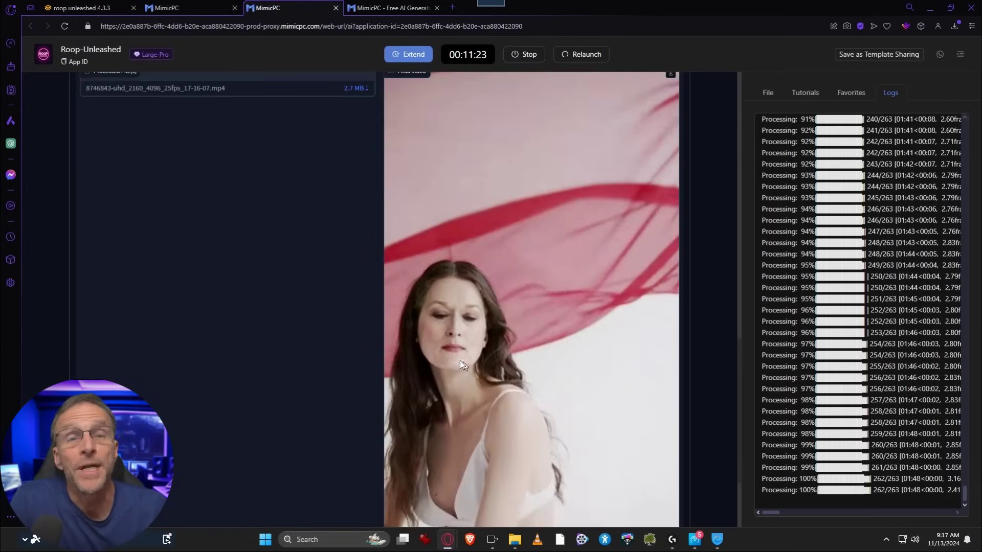
- Open the output folder in the app's storage to locate the rendered videos
scroll(512, 358, up, 5)
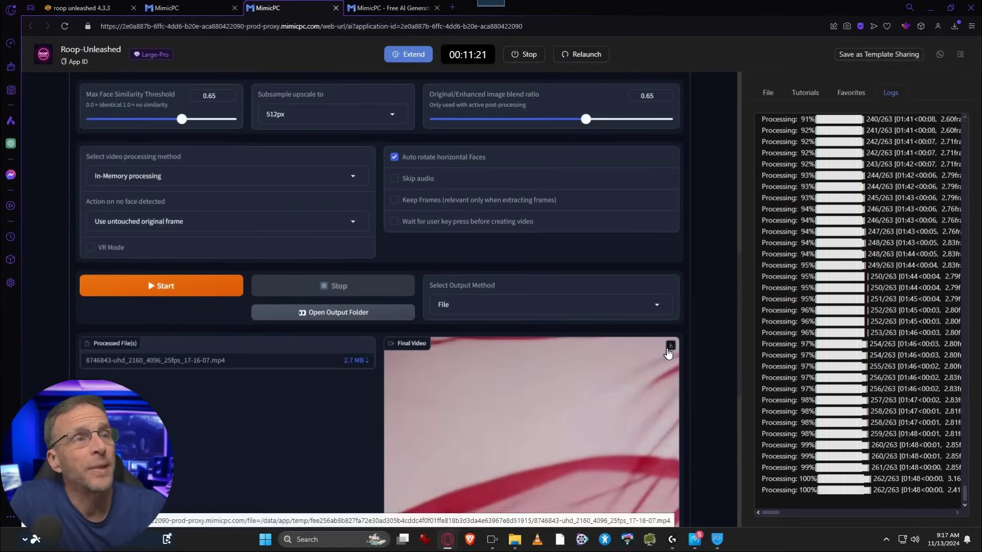
click(767, 94)
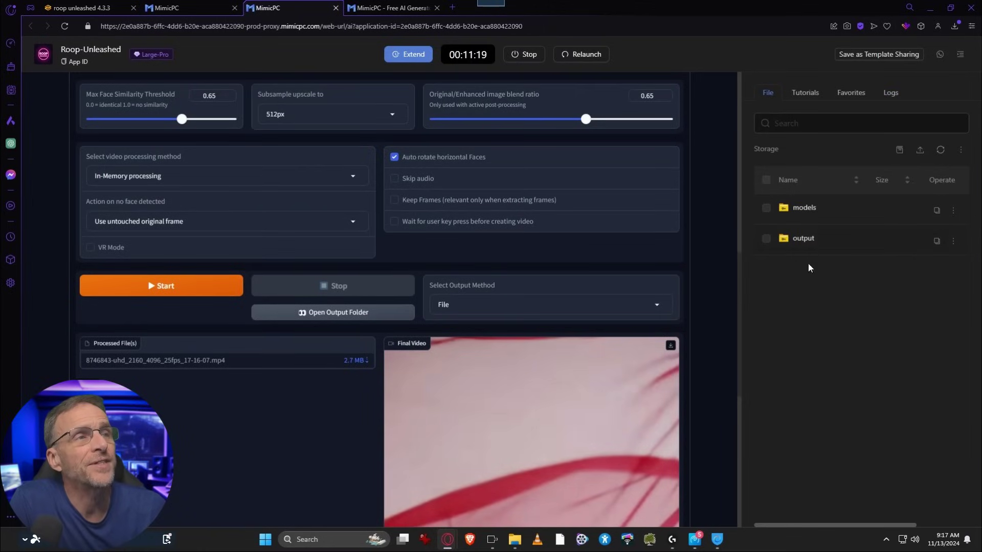
click(804, 239)
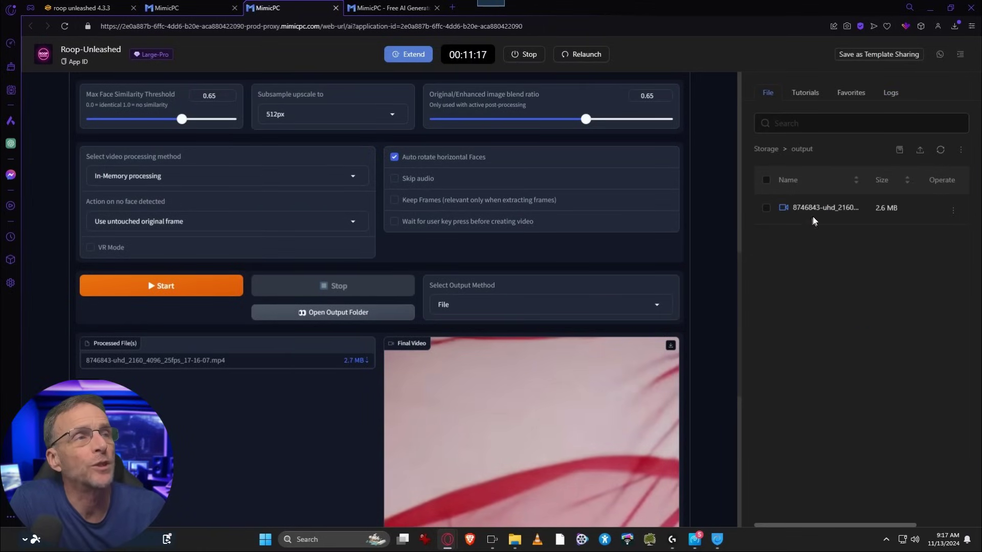
- Open the face-swap app's settings page
scroll(418, 358, up, 10)
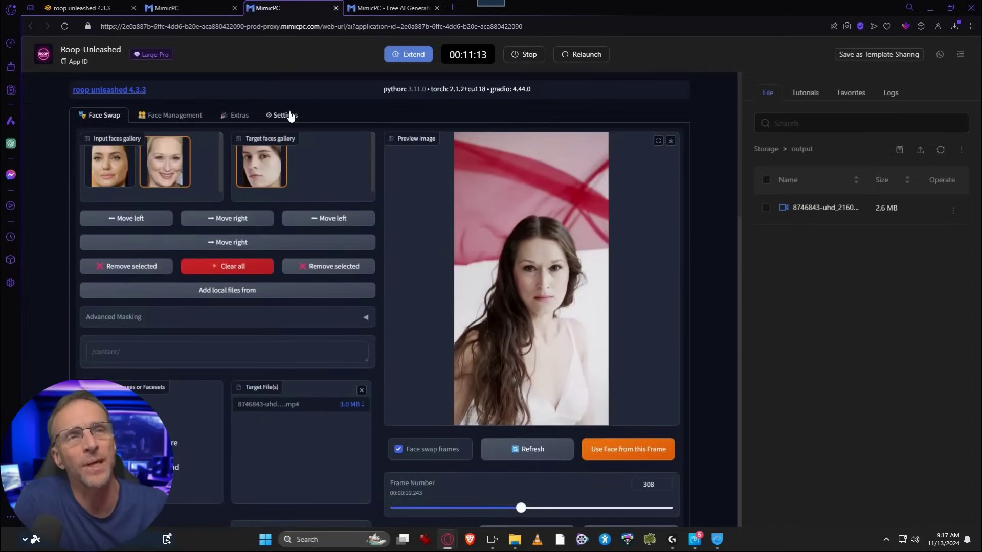
click(289, 116)
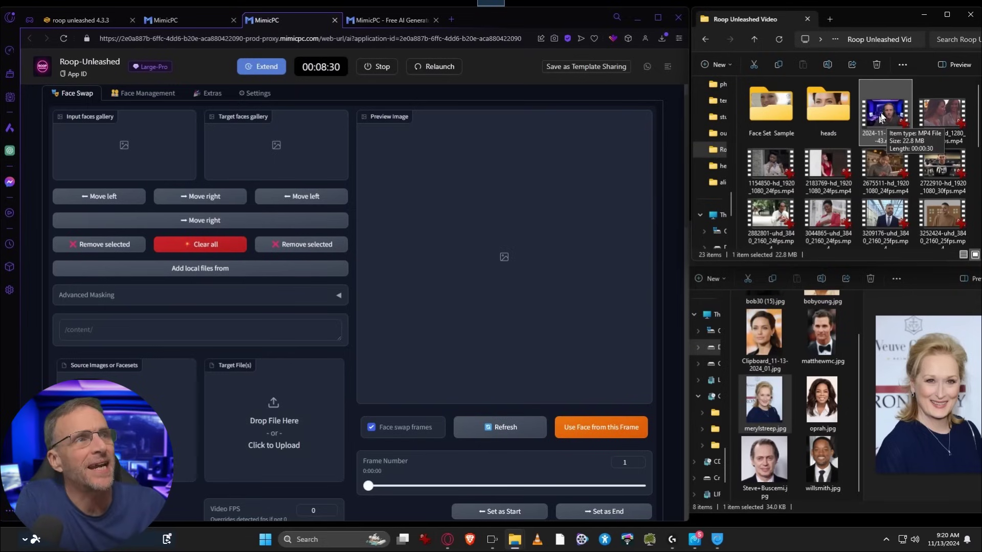
- Load 2024-11-13_06-57-43.mp4 as the target video and move the preview to frame 618
drag(884, 118, 263, 427)
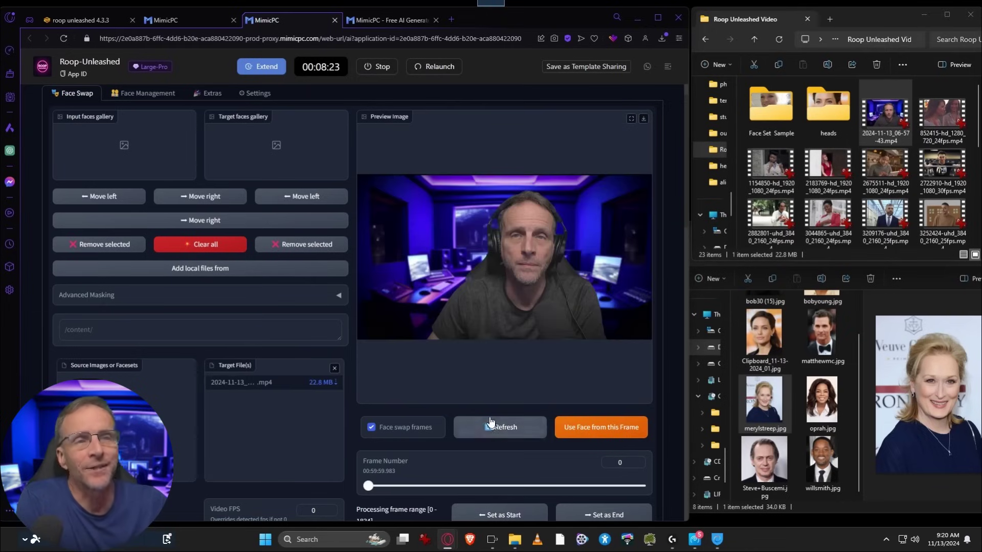
click(461, 487)
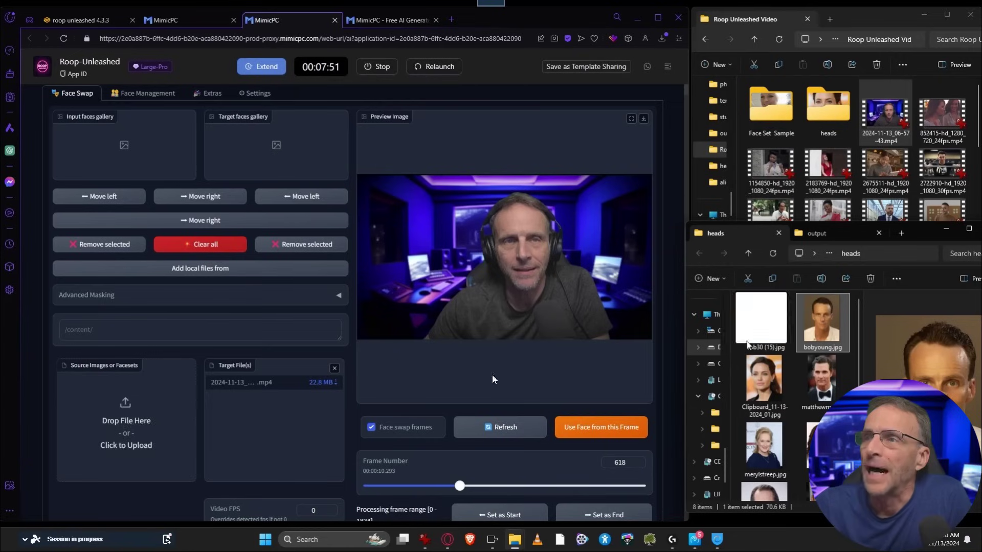
- Add bobyoung.jpg as the source face, capture the target face from the current frame, and refresh the swap preview, ending at frame 639
drag(822, 320, 113, 430)
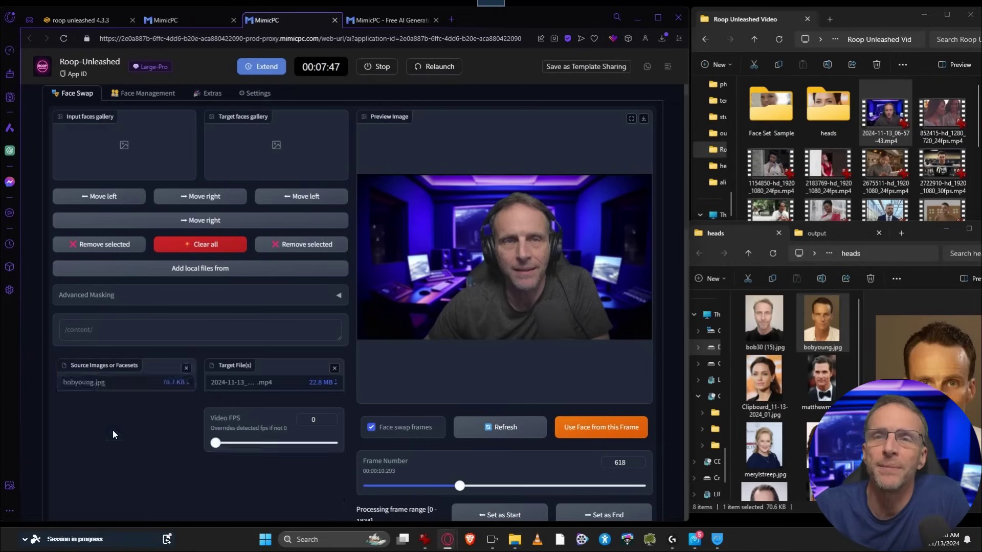
click(604, 427)
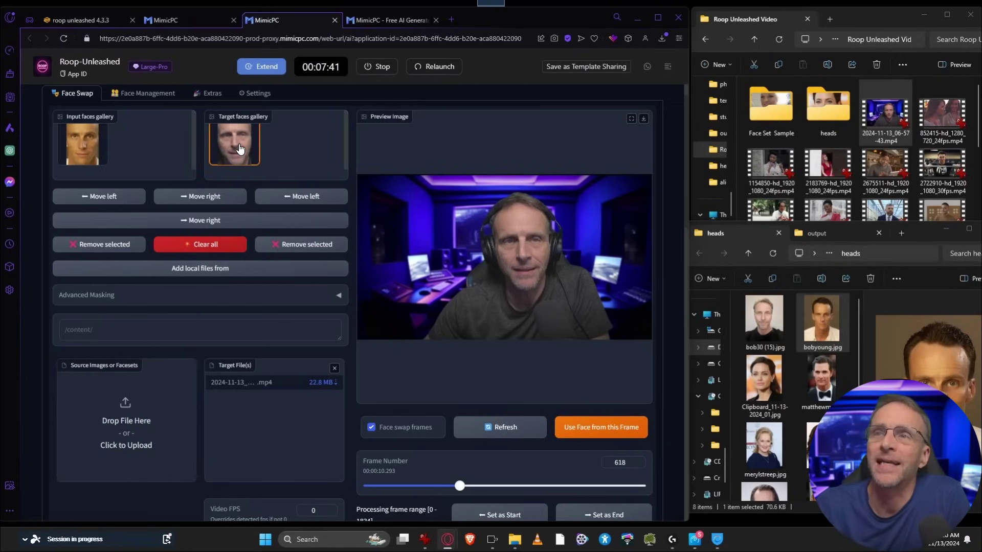
click(490, 428)
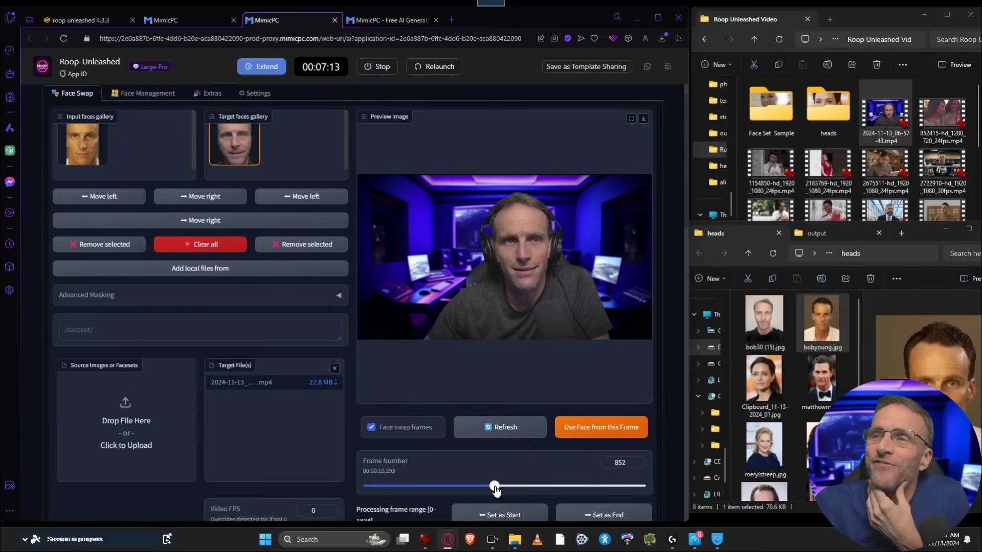
drag(494, 487, 464, 487)
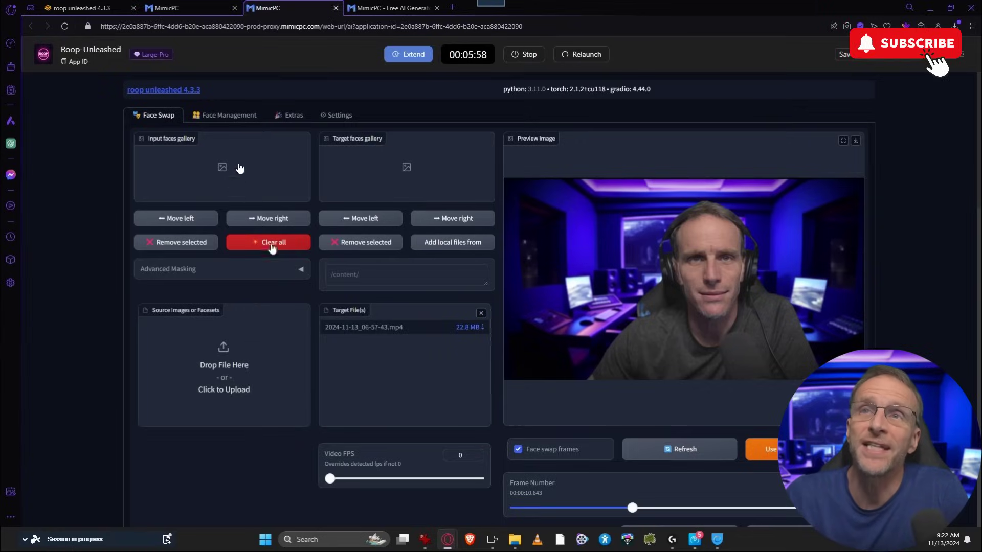
- Add all eight images from the Face Set Sample folder as input files for a new blending faceset
click(218, 120)
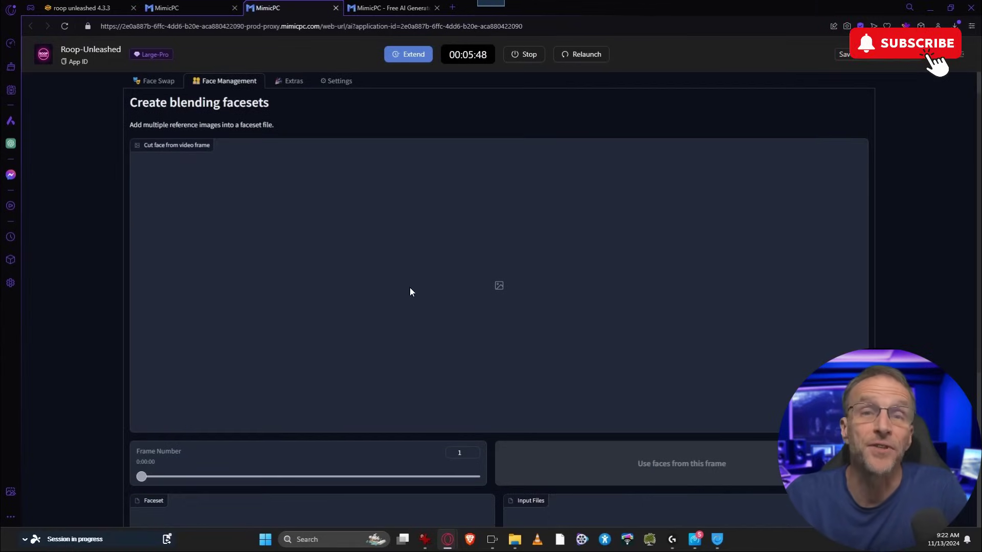
scroll(412, 291, down, 5)
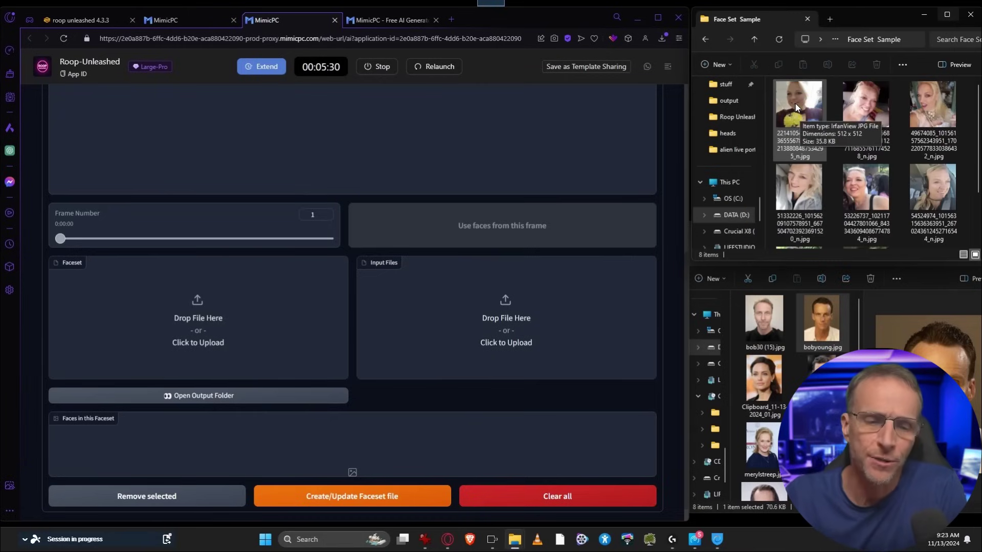
key(ctrl+a)
scroll(852, 153, down, 2)
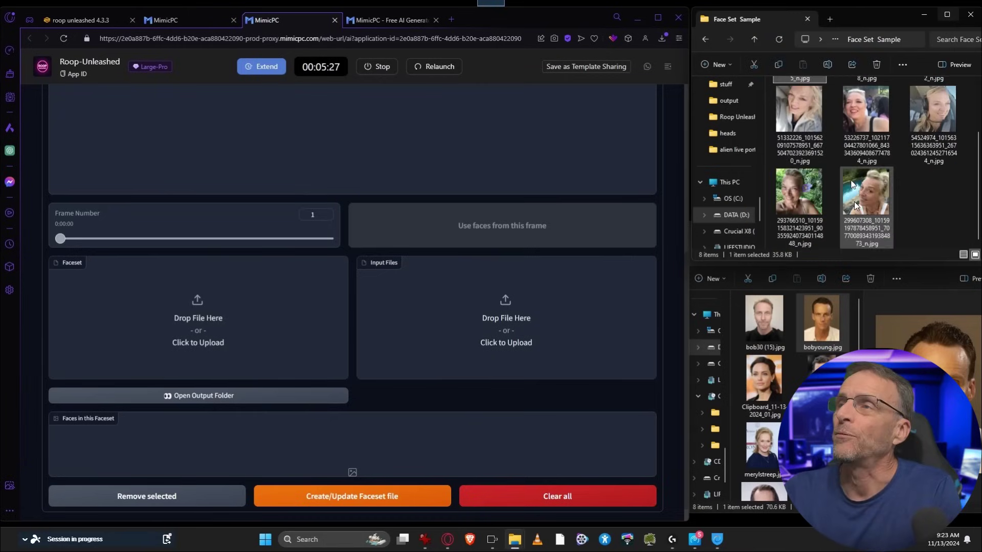
drag(857, 201, 497, 312)
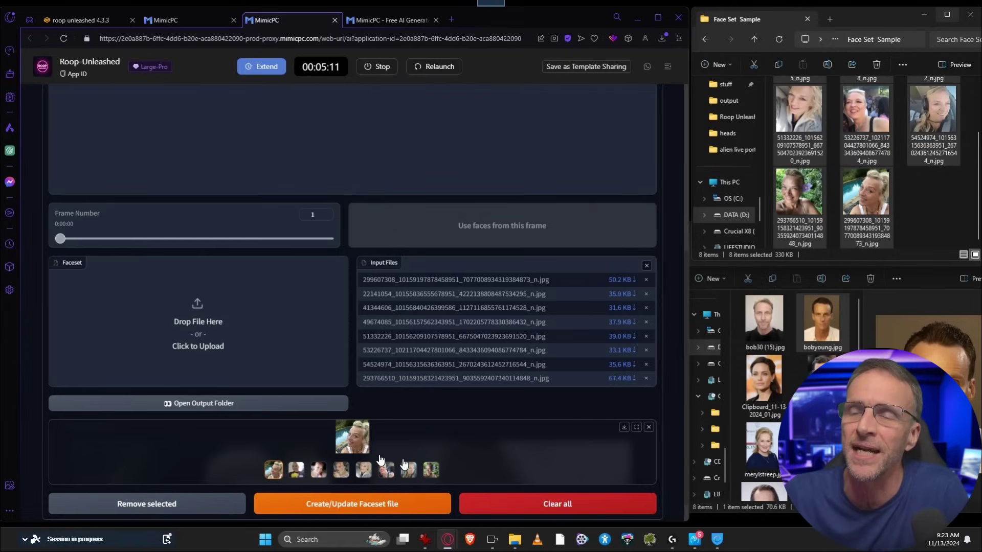
- Check several of the faces collected in the faceset and create the faceset file from them
click(318, 469)
click(297, 471)
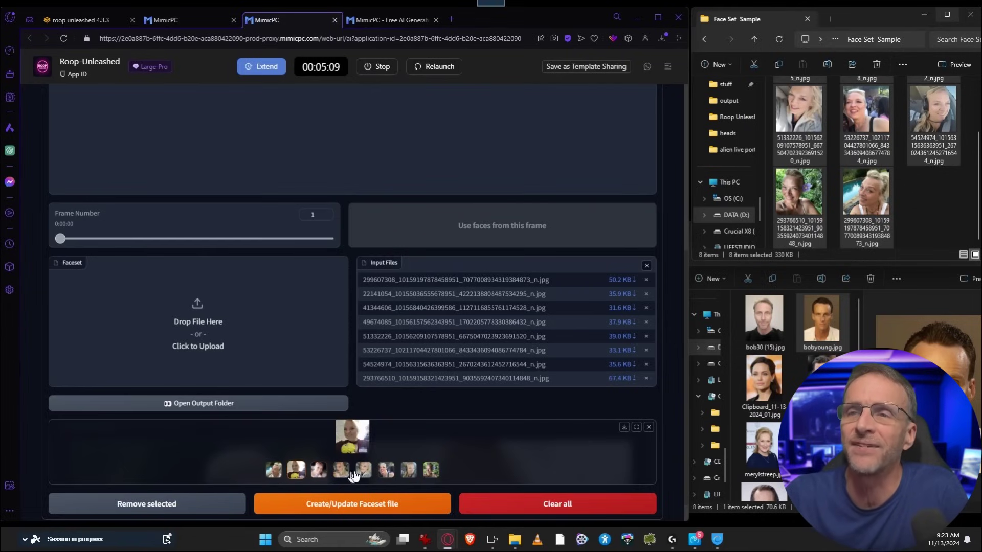
click(341, 469)
click(386, 471)
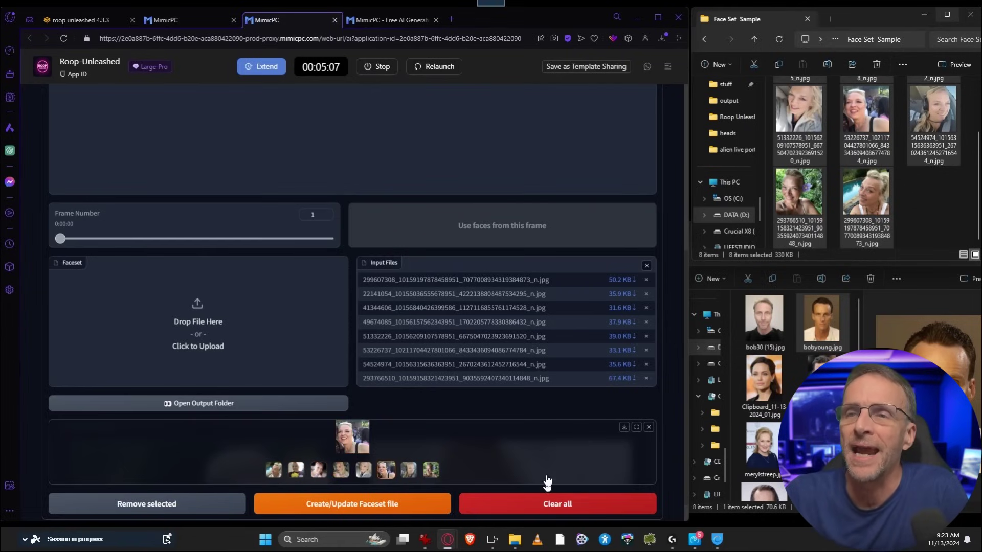
scroll(449, 477, down, 1)
click(365, 481)
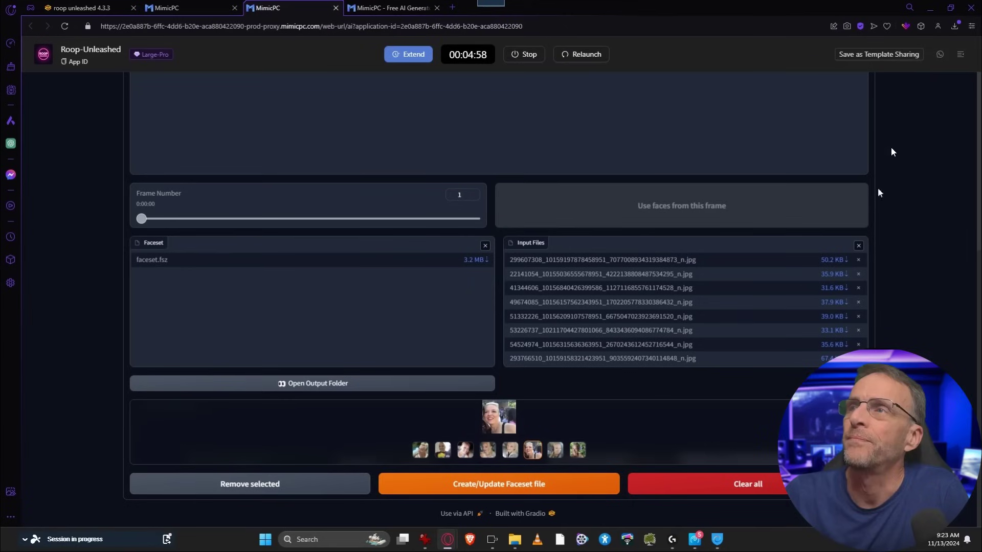
- Download faceset.fsz from the output storage into the local Facesets folder, naming the file after the pictured person
click(960, 54)
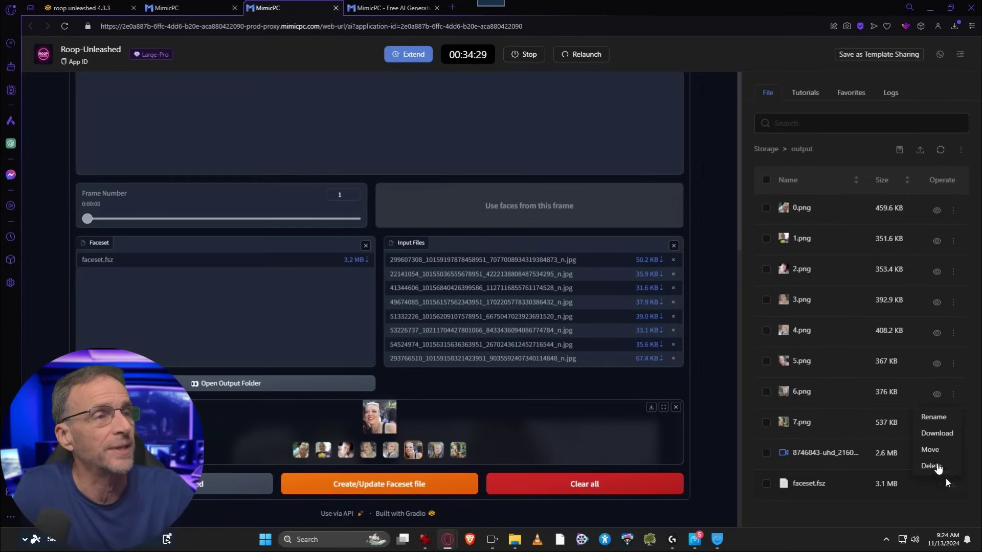
click(937, 435)
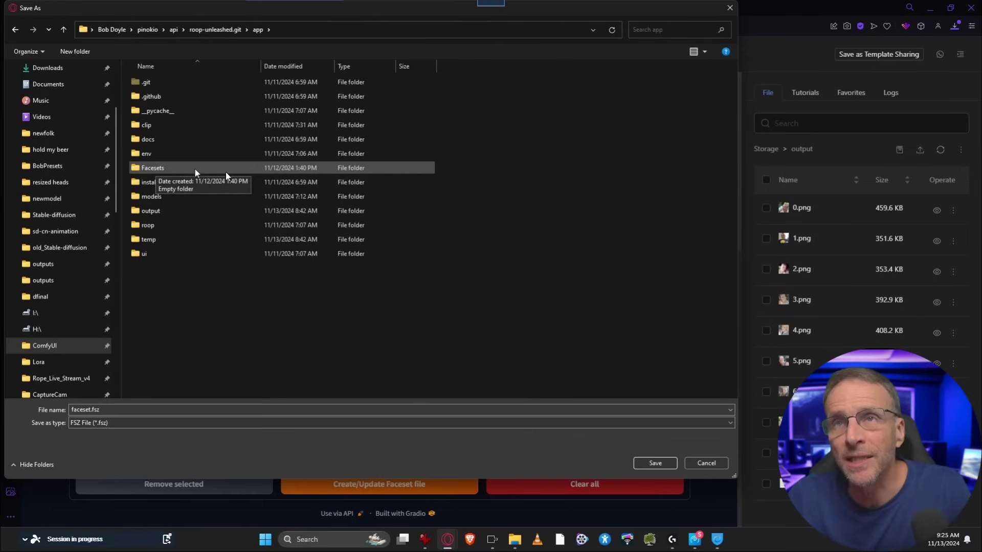
double_click(163, 167)
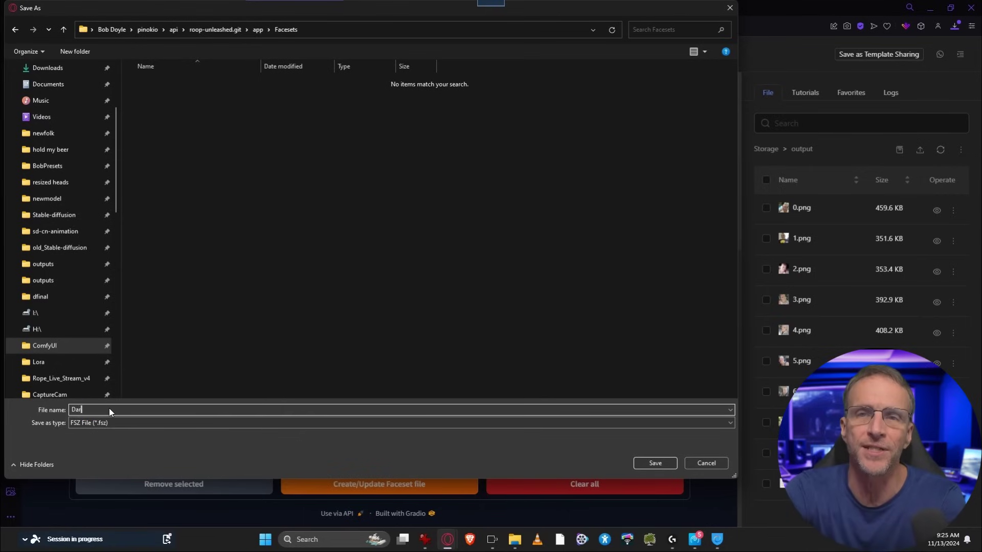
key(Return)
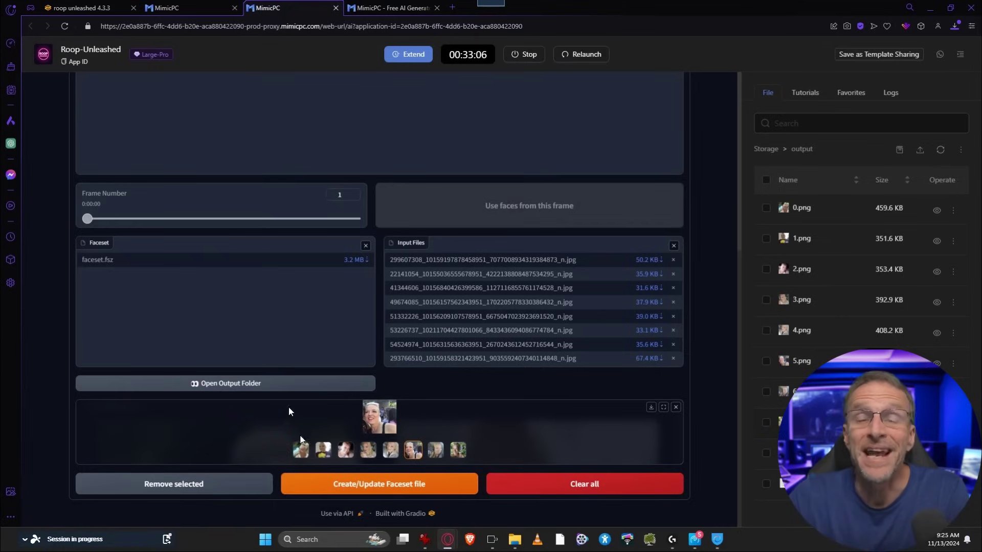
- Load the renamed faceset file from the local Facesets folder as the source face for the face swap
scroll(255, 358, up, 5)
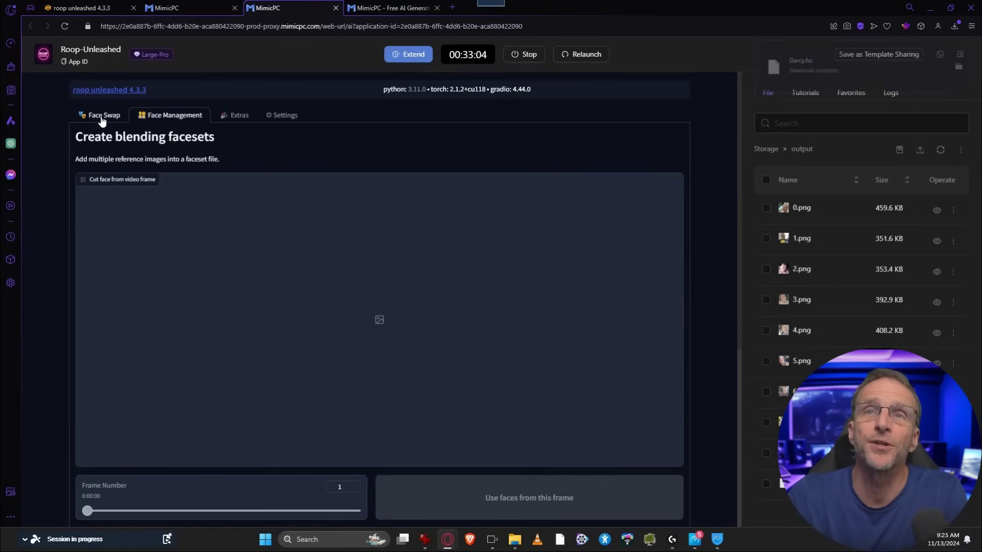
click(102, 117)
scroll(246, 264, down, 2)
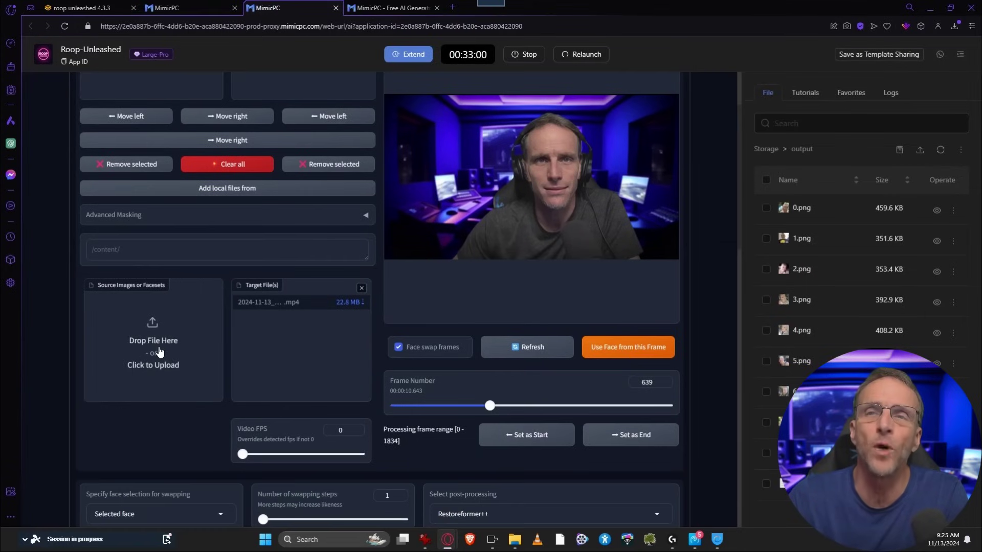
click(960, 56)
key(alt+Tab)
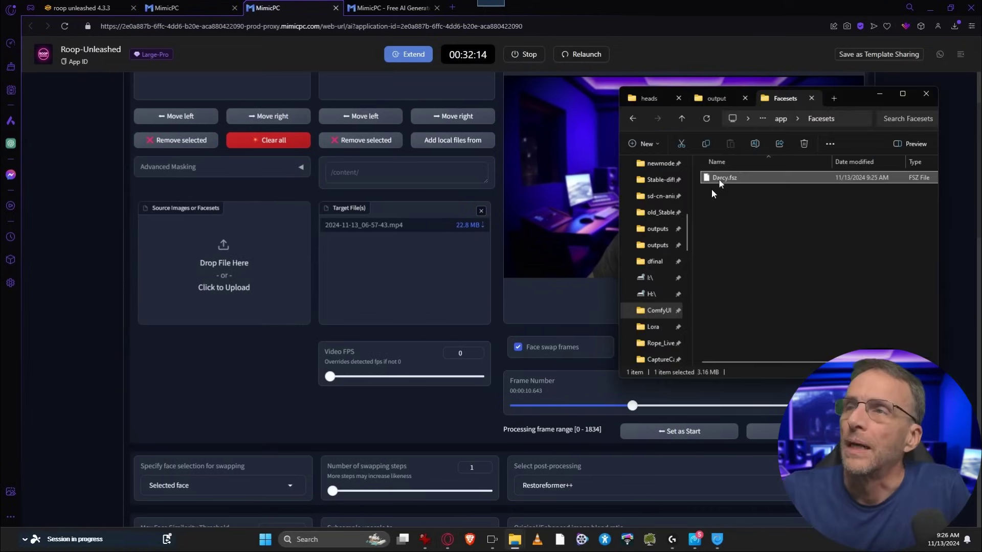
drag(713, 178, 215, 294)
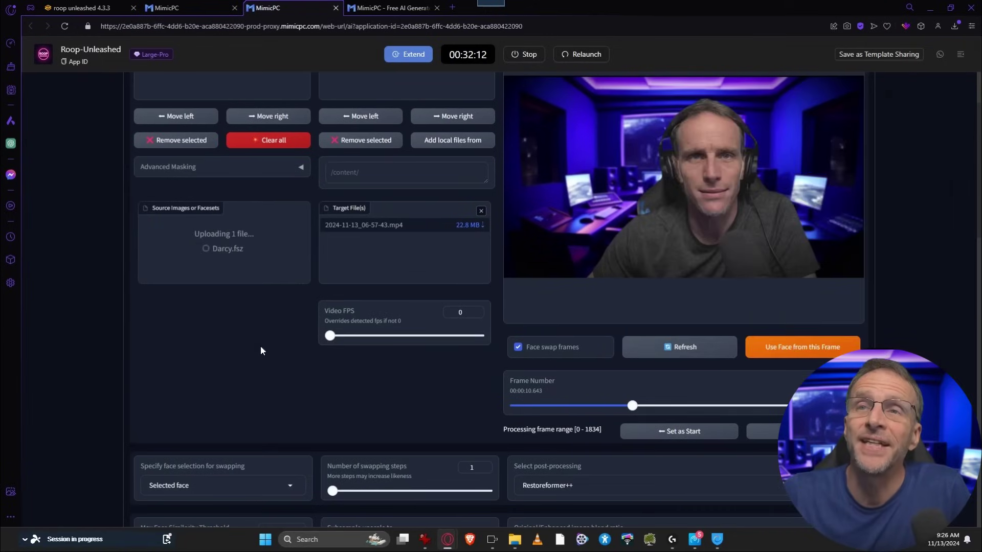
scroll(204, 255, up, 2)
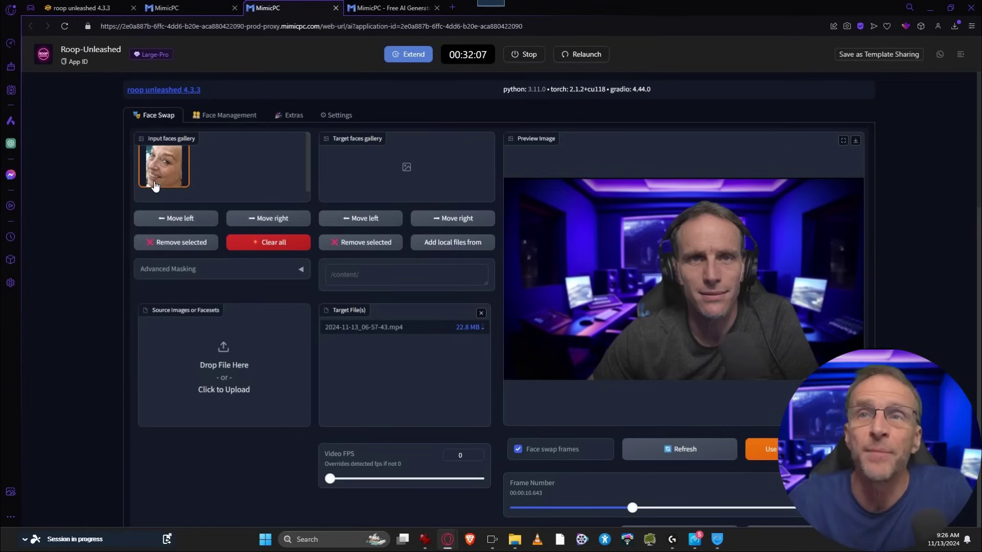
- Make the browser window smaller and move the 5639701 target video's preview to frame 286
click(953, 8)
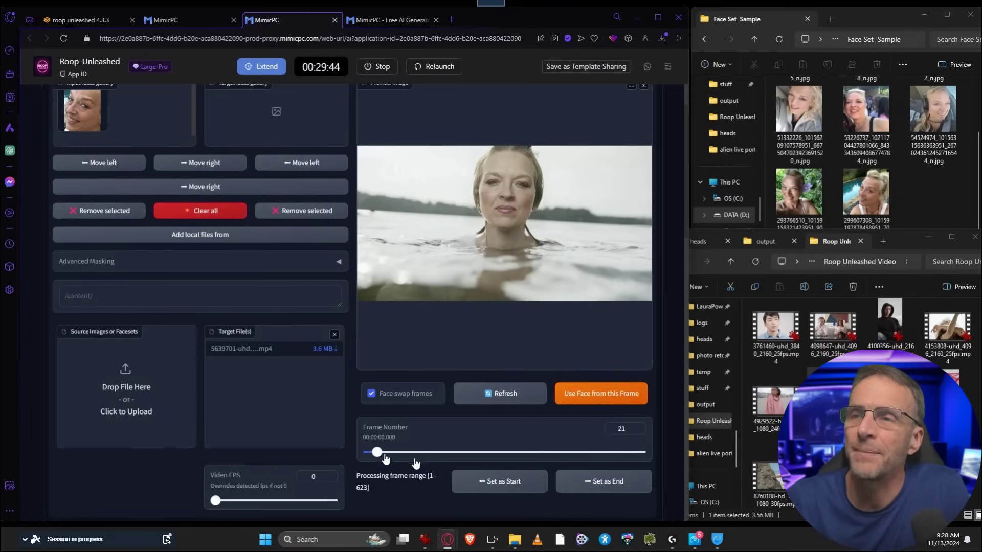
drag(474, 452, 492, 452)
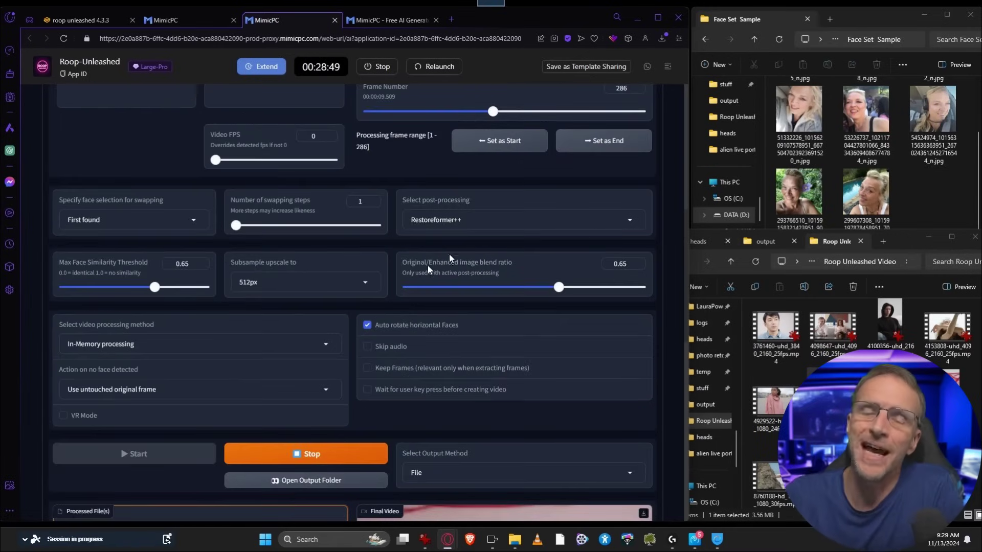
- Stop the running render and remove the 5639701 video from the target files
click(300, 456)
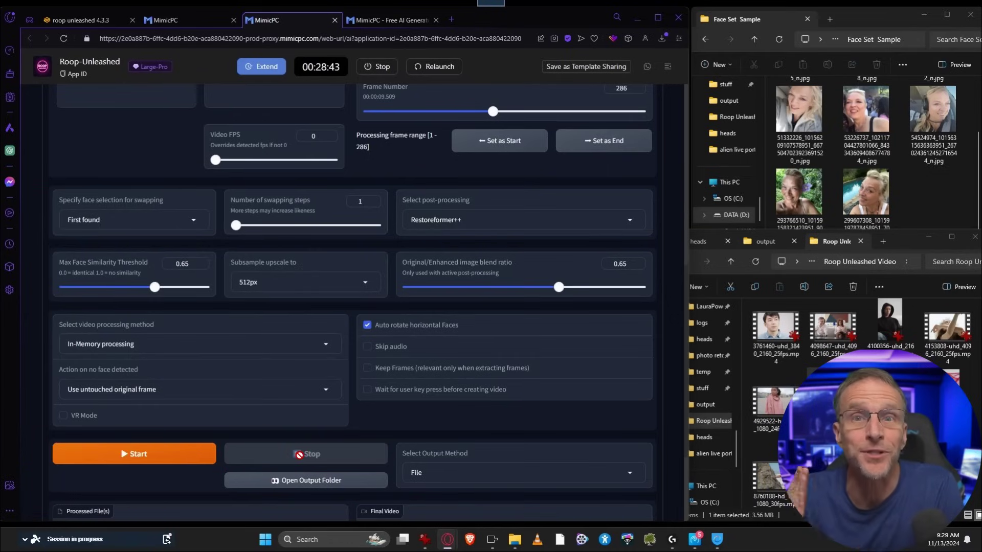
scroll(206, 416, up, 8)
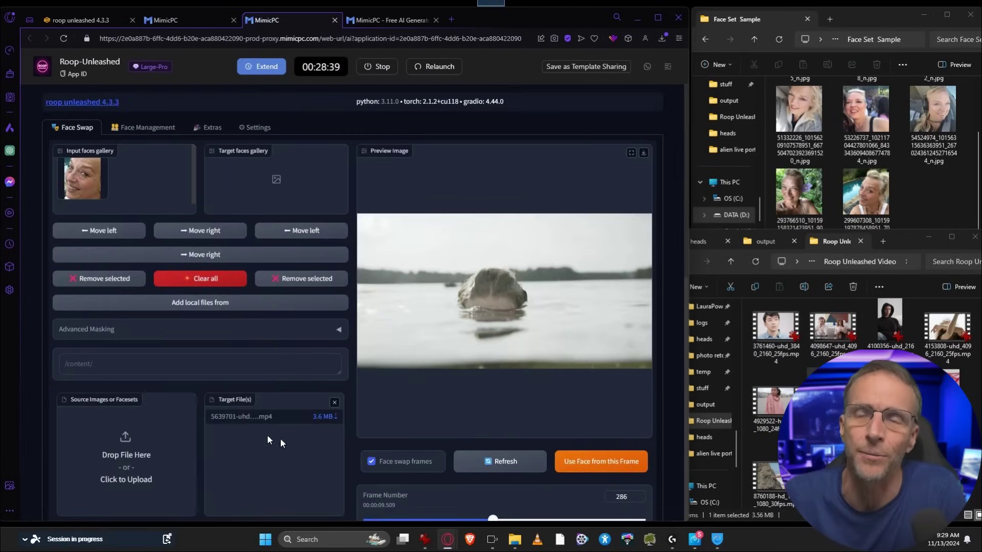
click(335, 403)
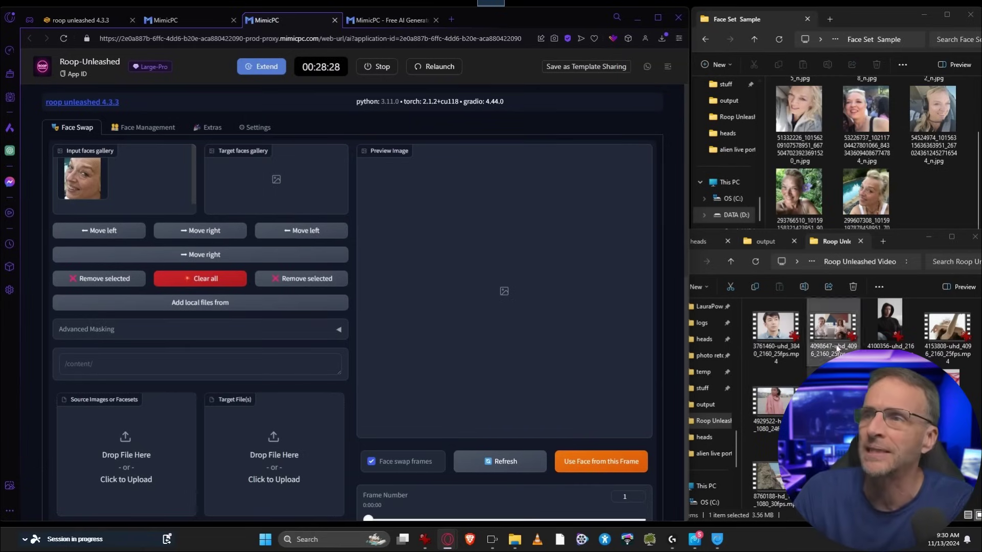
- Load 4929522-hd_1920_1080_24fps.mp4 and 5639701-uhd_4096_2160_25fps.mp4 together as target files
click(831, 400)
ctrl+click(777, 403)
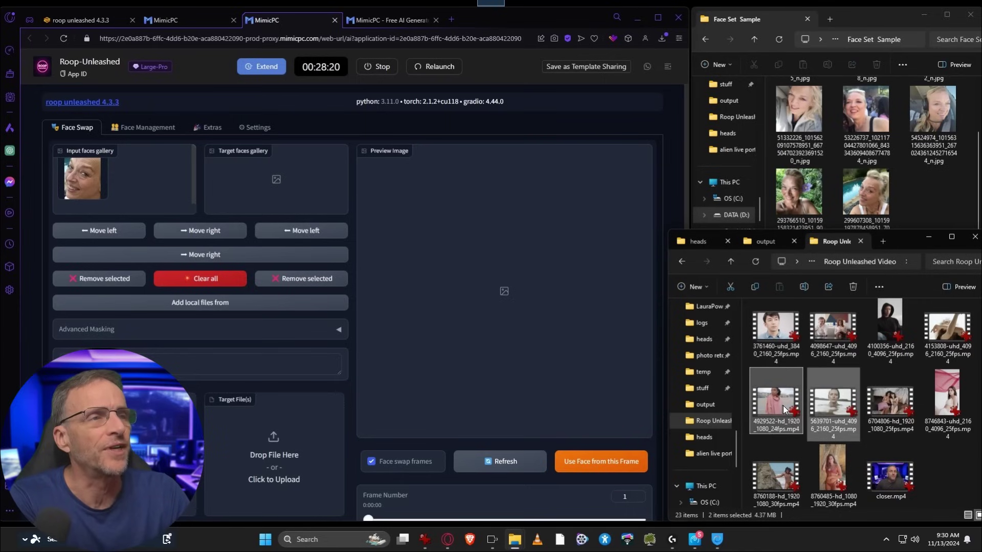
drag(776, 403, 264, 451)
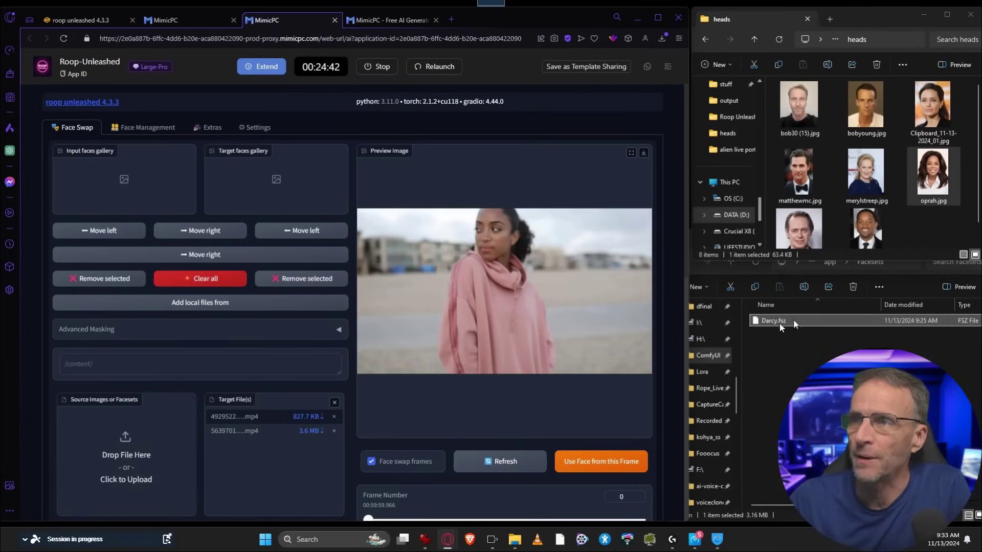
- Add the saved faceset and oprah.jpg as source faces, in that order
drag(793, 320, 122, 435)
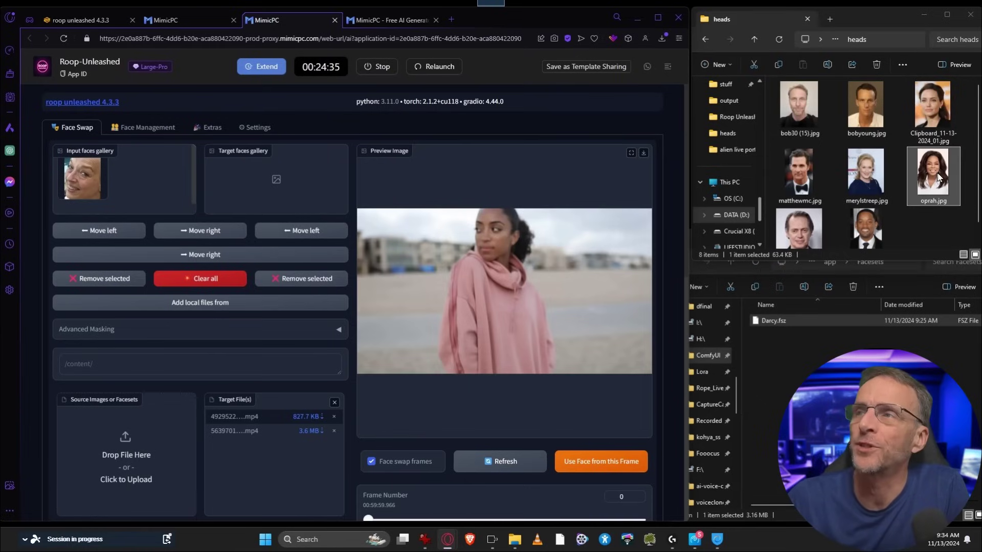
drag(934, 174, 142, 466)
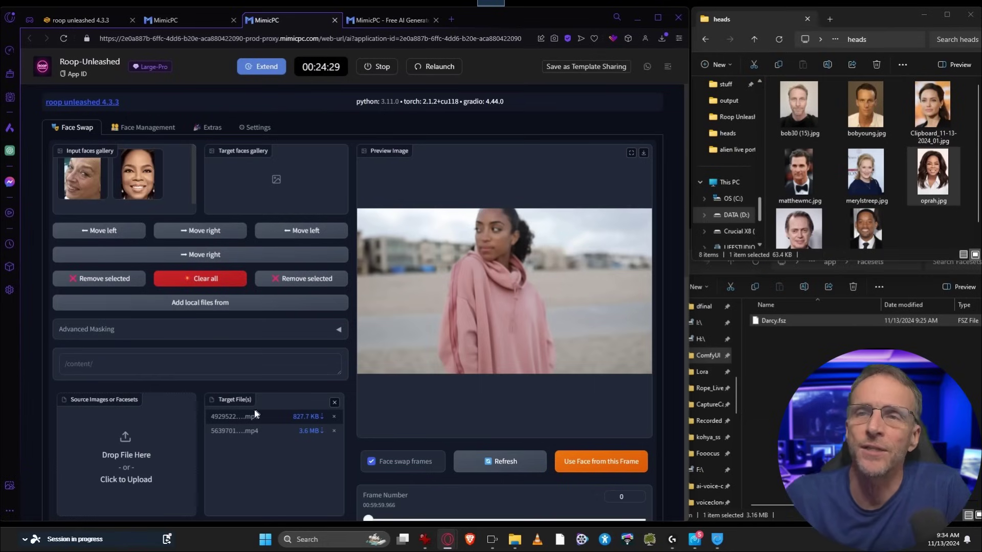
- Capture the target face from the current frame and move the Oprah face ahead of the faceset in the input faces
click(600, 469)
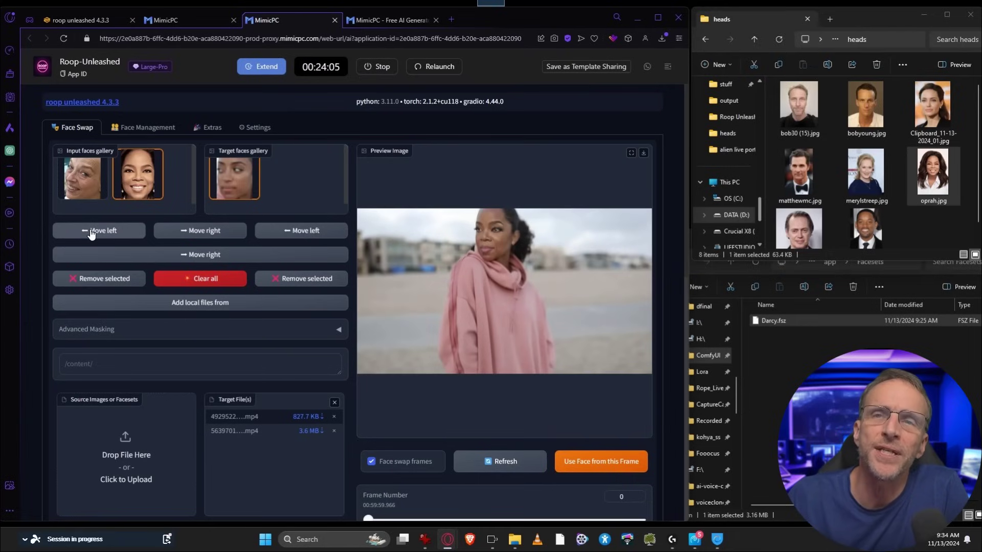
click(91, 231)
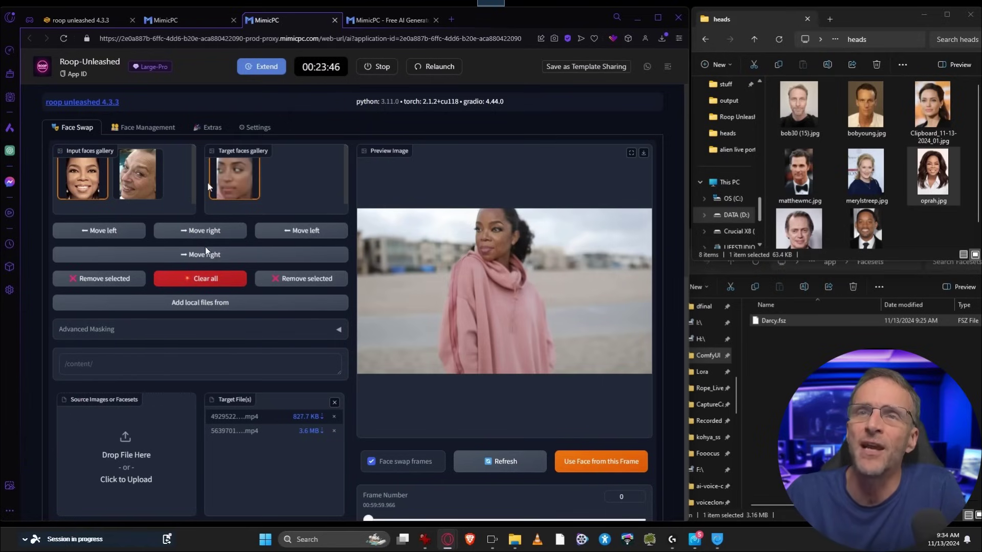
- Capture the target face from the 5639701 water video's current frame and move the faceset ahead of the Oprah face in the input faces
click(223, 439)
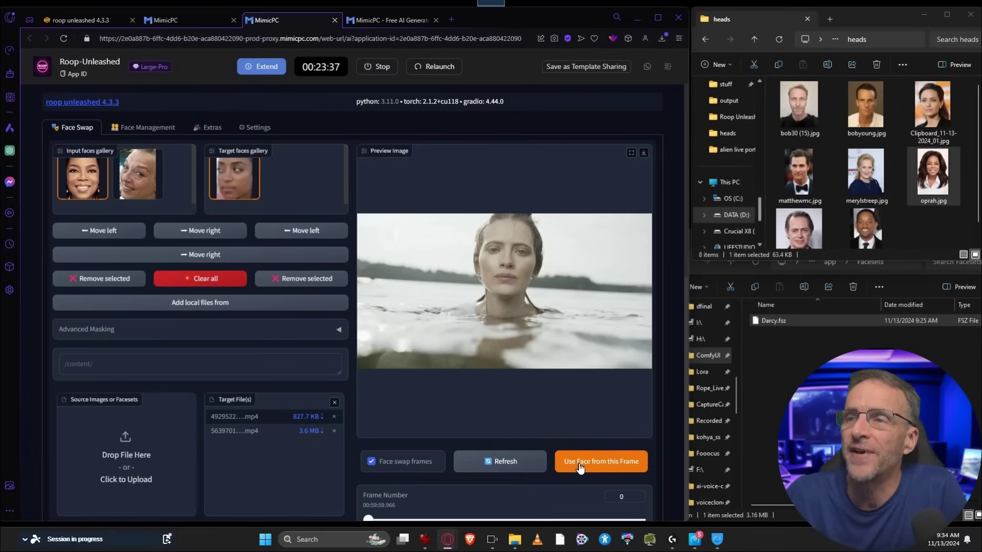
click(580, 465)
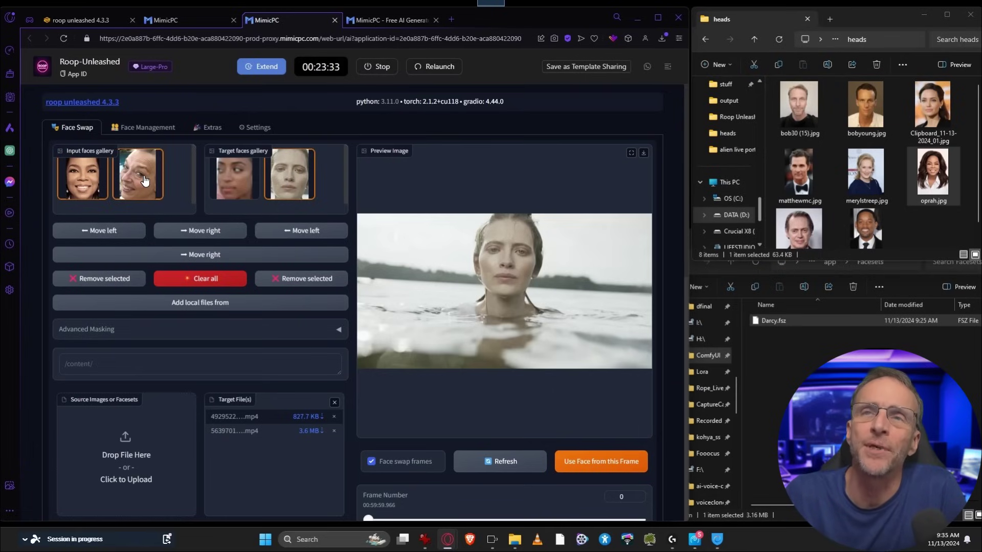
click(177, 233)
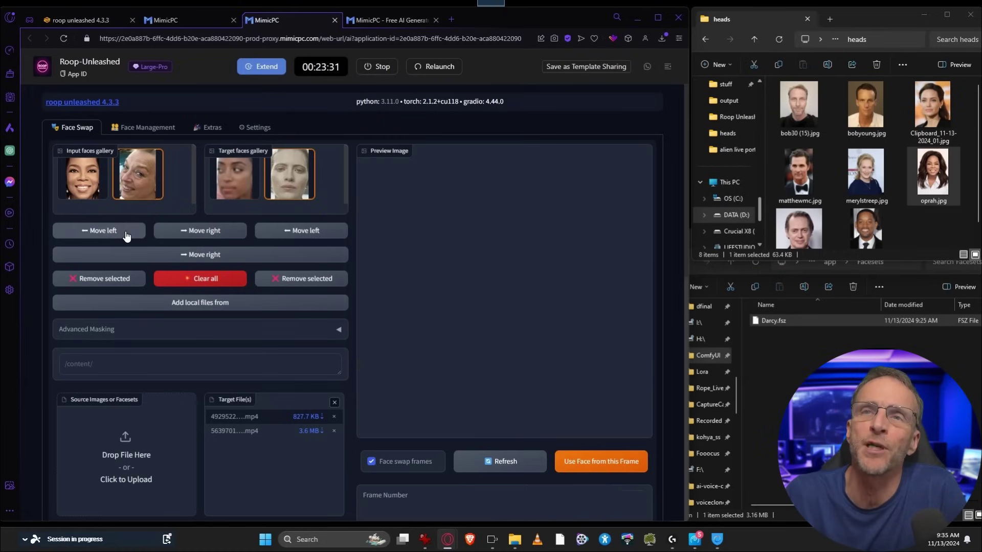
click(126, 235)
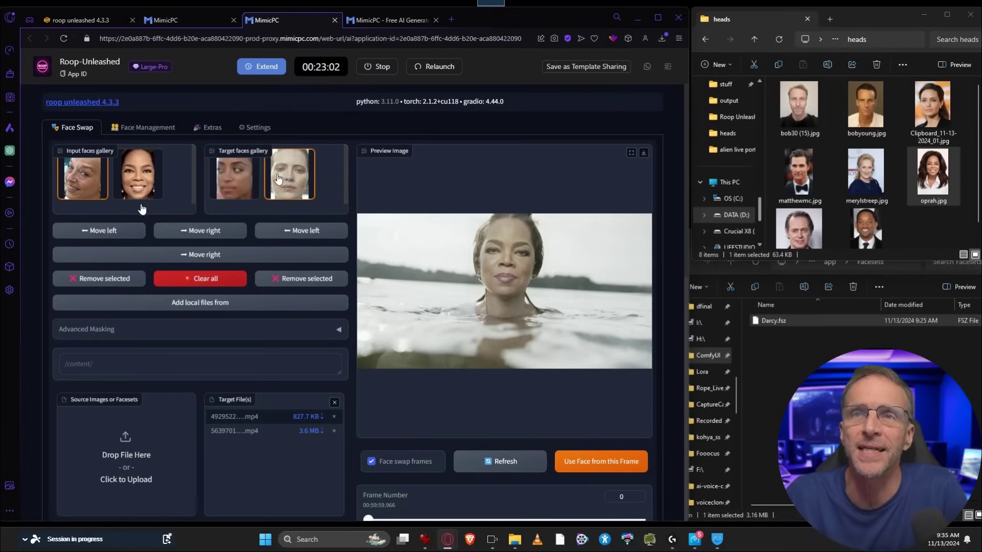
click(116, 231)
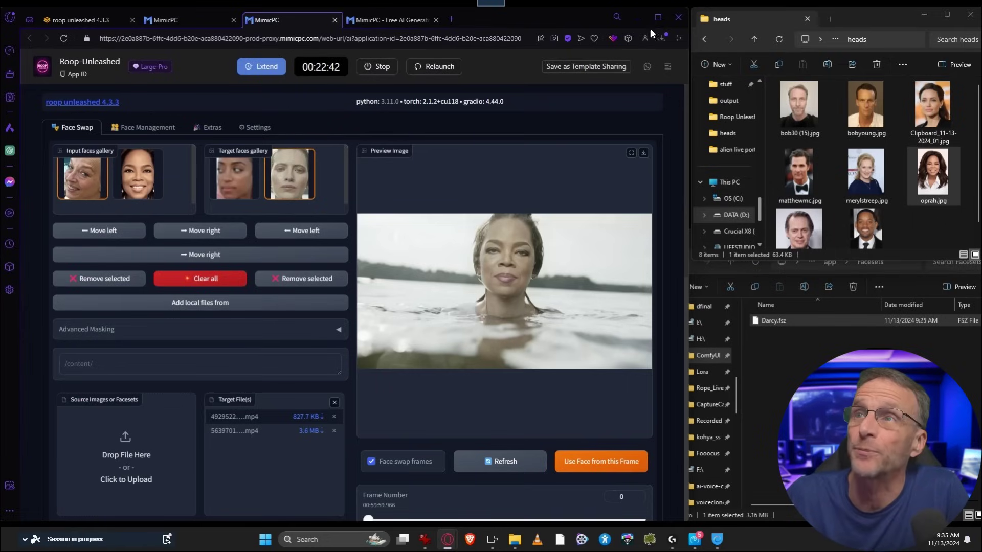
- Move the swimmer's face to first place in the target faces, refresh the preview, and check the swap on both target videos
click(658, 18)
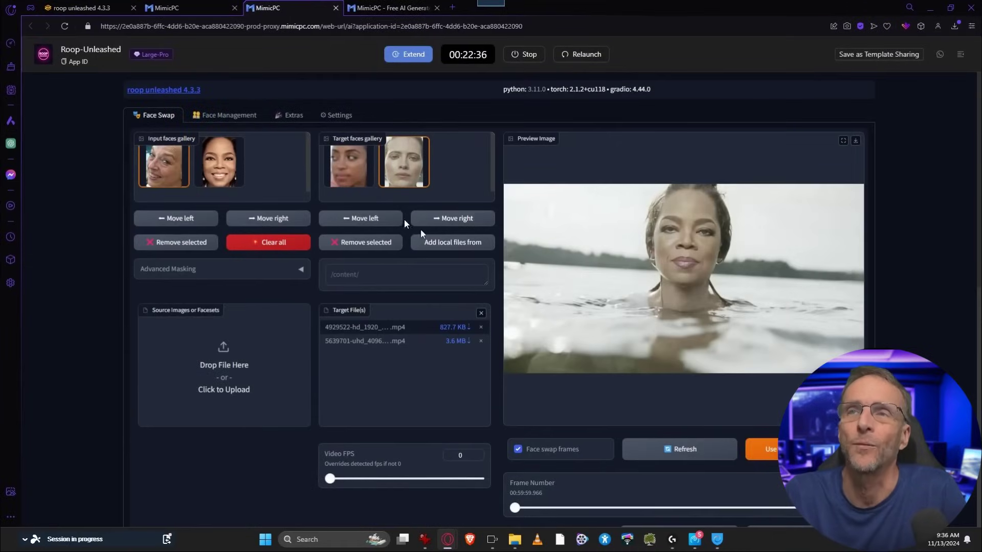
click(385, 217)
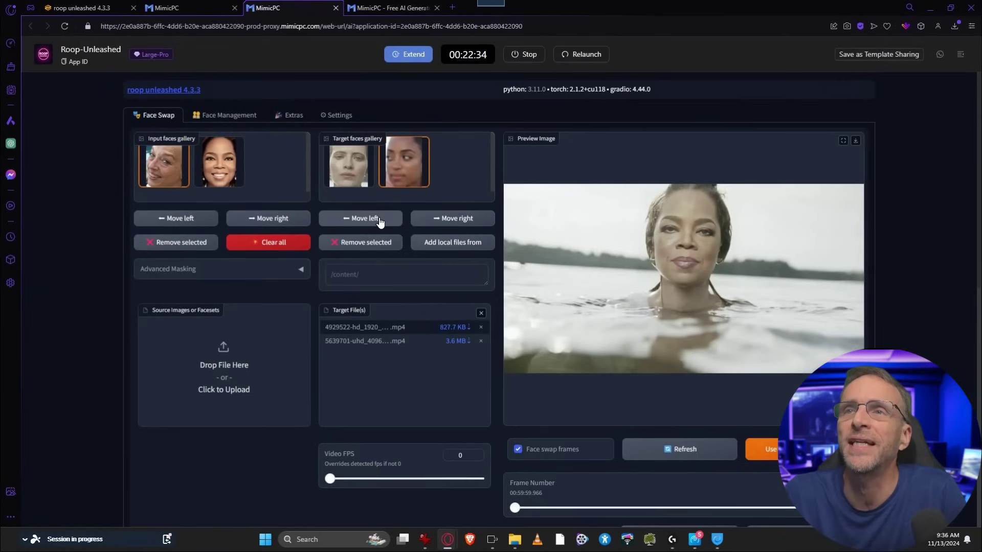
click(668, 449)
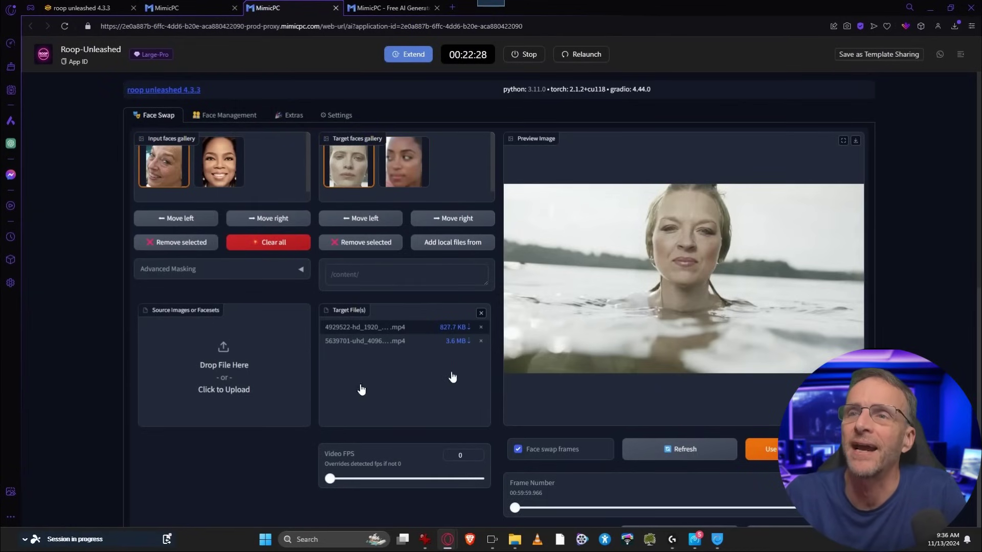
click(358, 339)
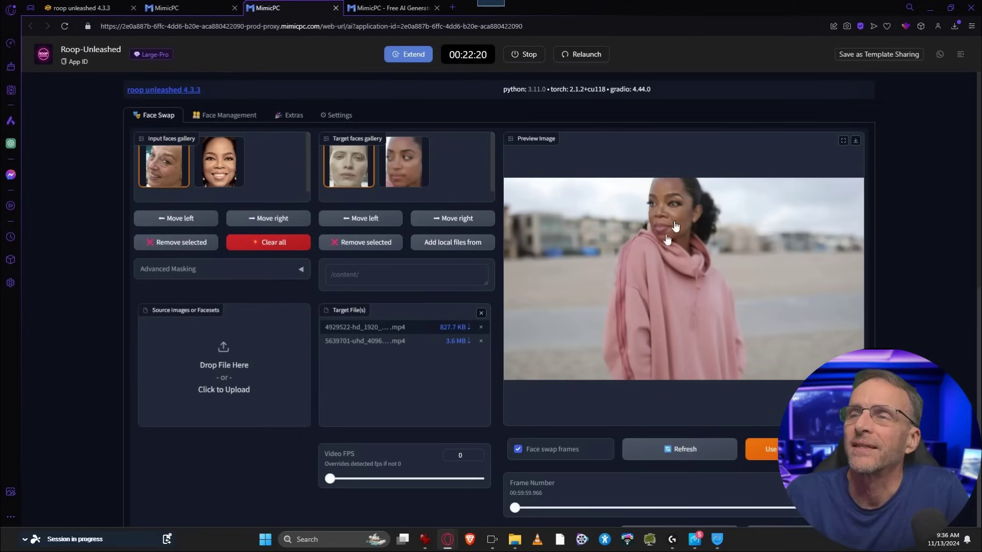
click(366, 327)
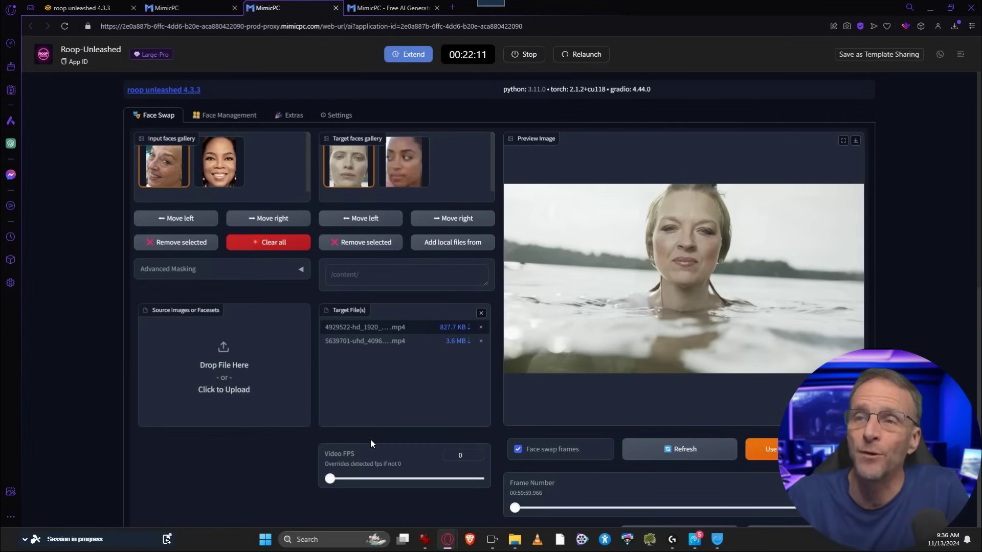
- Set the 5639701 water video's processing range to start at frame 0 and end at frame 272
scroll(370, 440, down, 3)
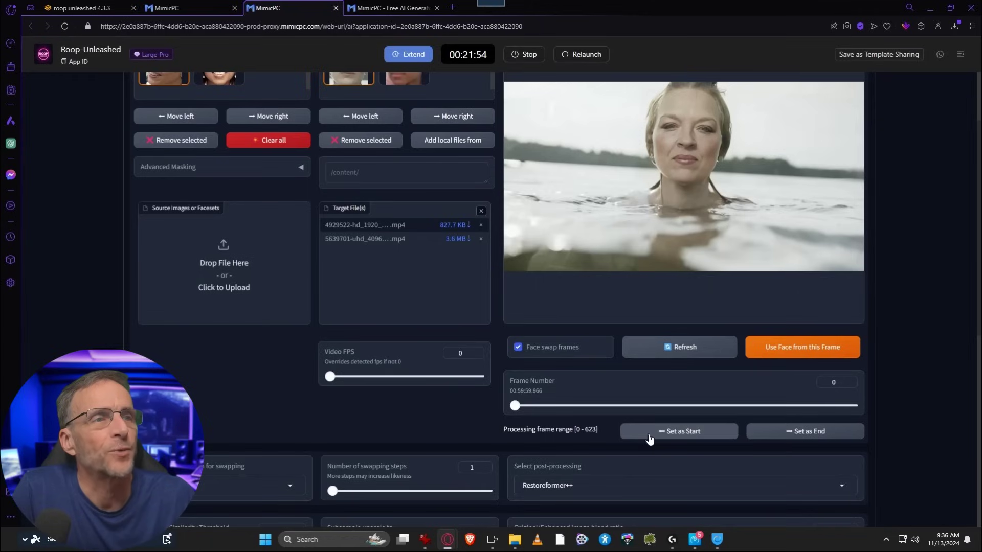
click(649, 438)
drag(521, 406, 631, 409)
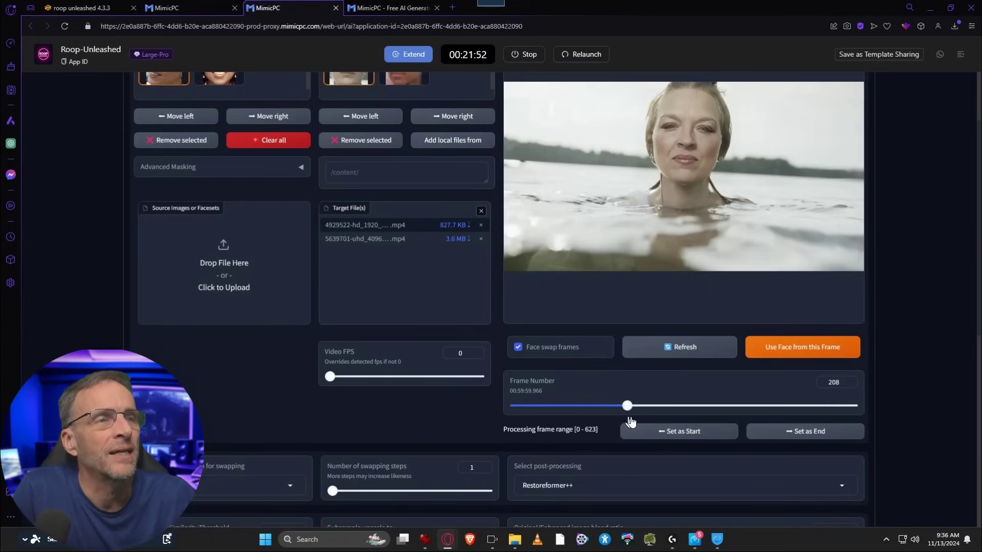
drag(631, 409, 662, 409)
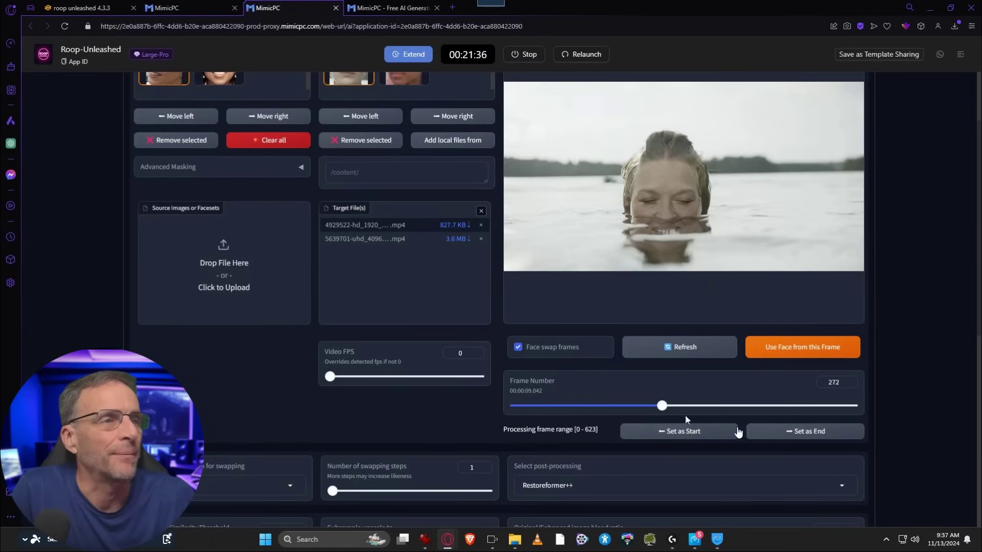
click(773, 431)
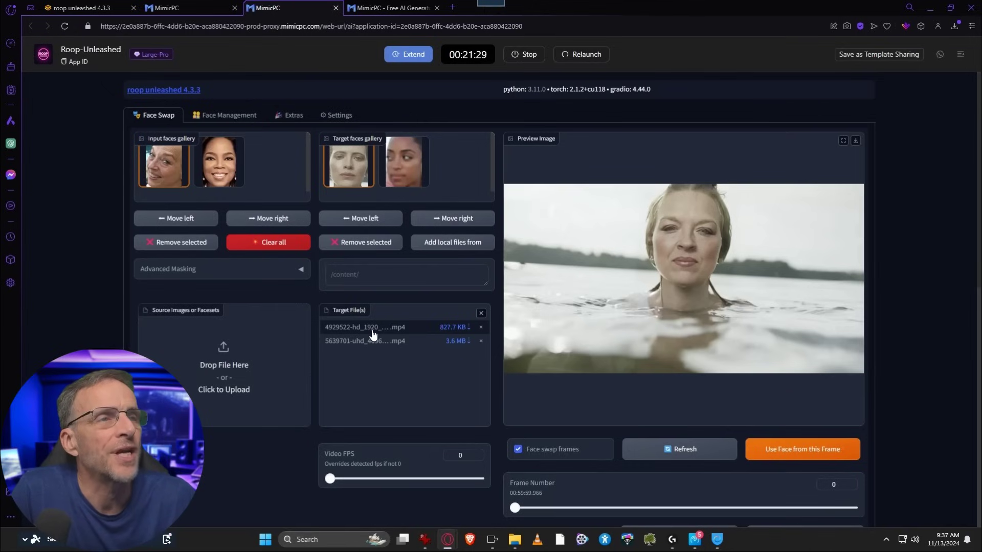
- Switch to the 4929522 beach video and set its processing range to start at frame 0 and end at frame 134
click(372, 334)
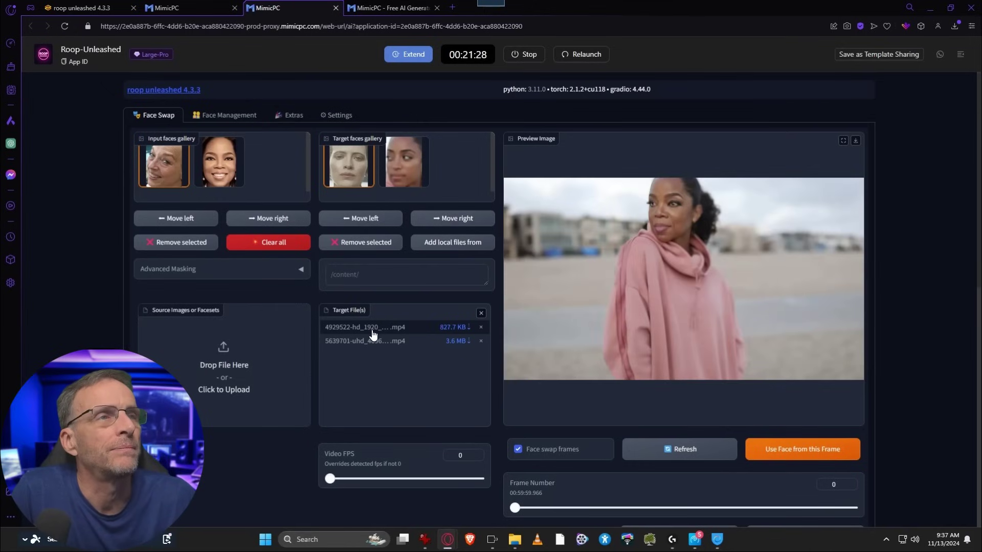
scroll(625, 471, down, 3)
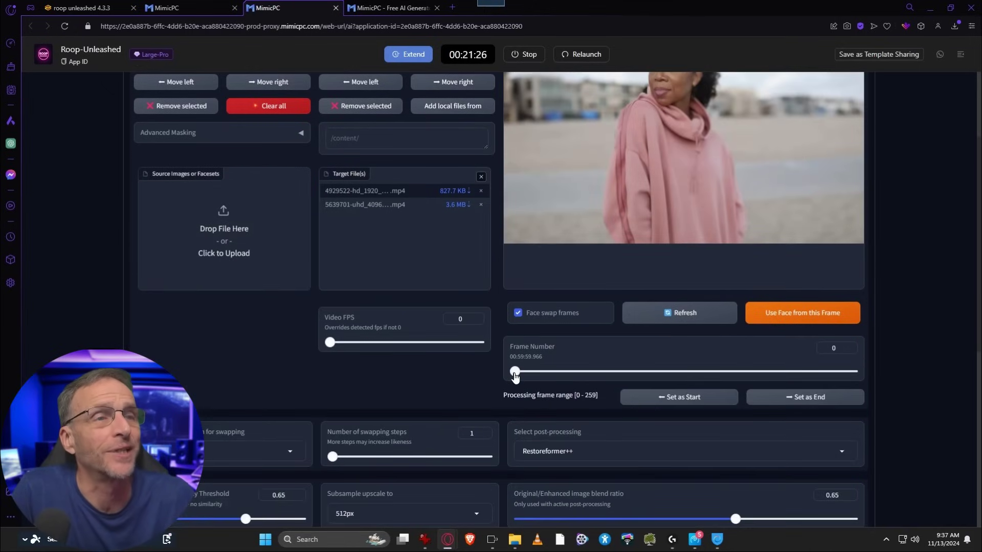
click(701, 401)
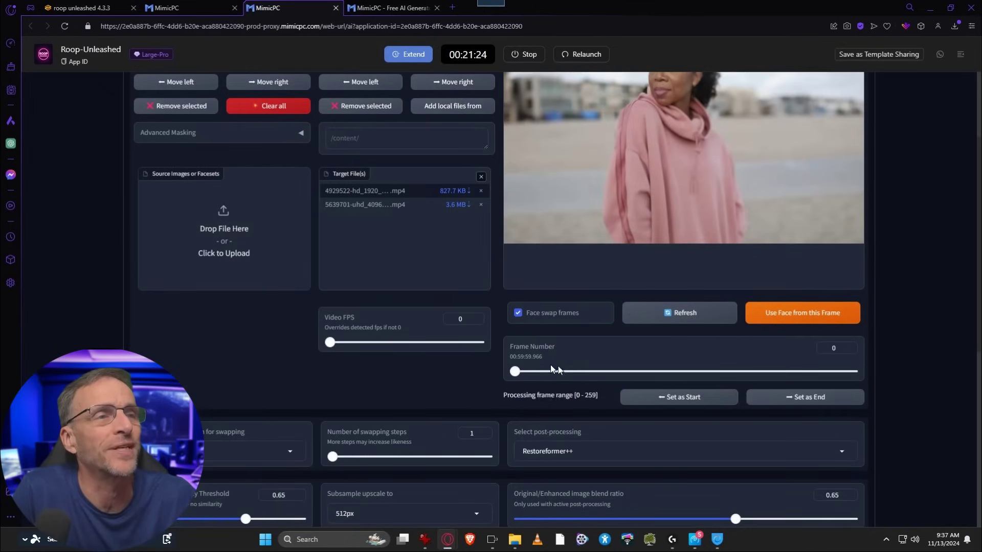
drag(516, 373, 688, 372)
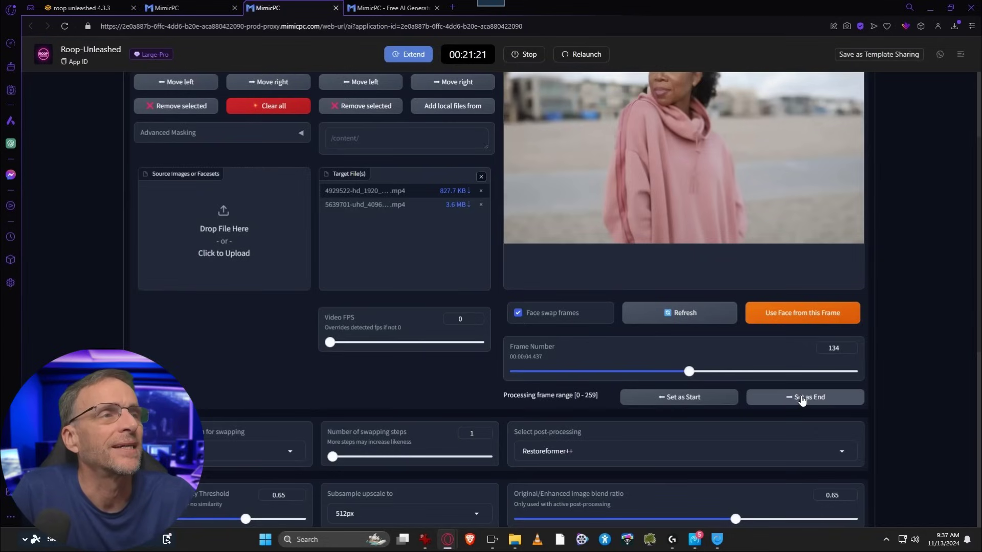
click(802, 400)
- Start the face-swap render of both target videos and follow its progress in the logs
scroll(690, 350, down, 7)
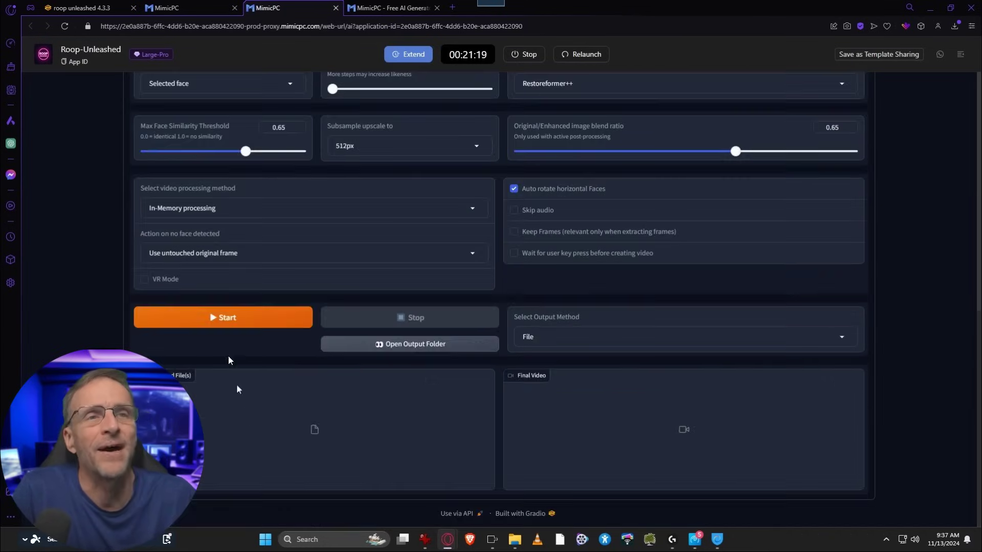
click(206, 326)
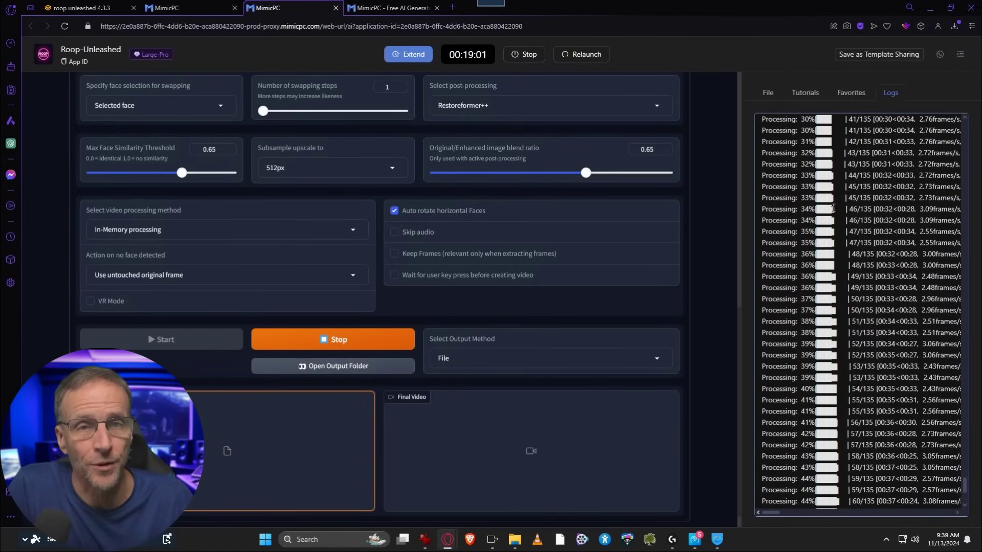
scroll(452, 389, down, 1)
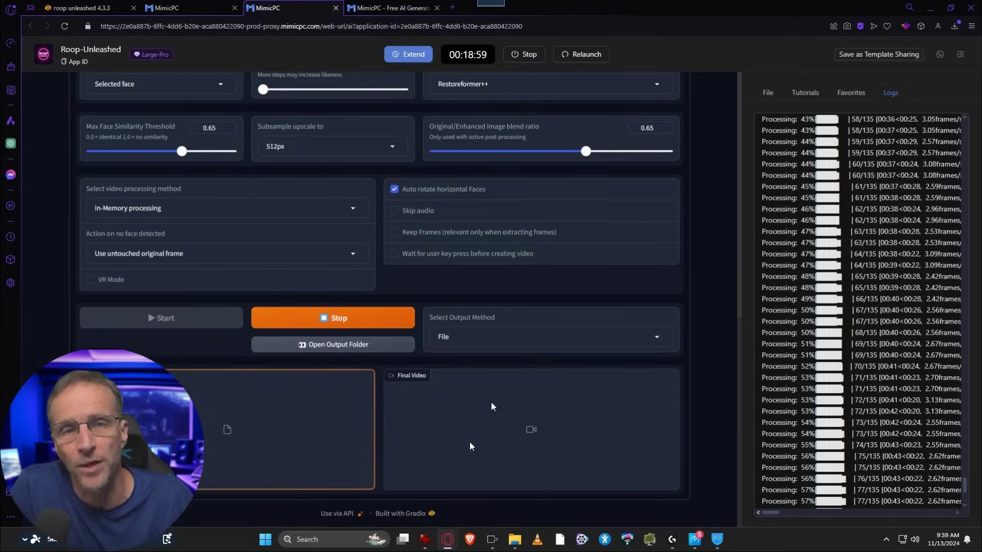
- Open the output folder in the MimicPC storage and refresh its file list
click(767, 92)
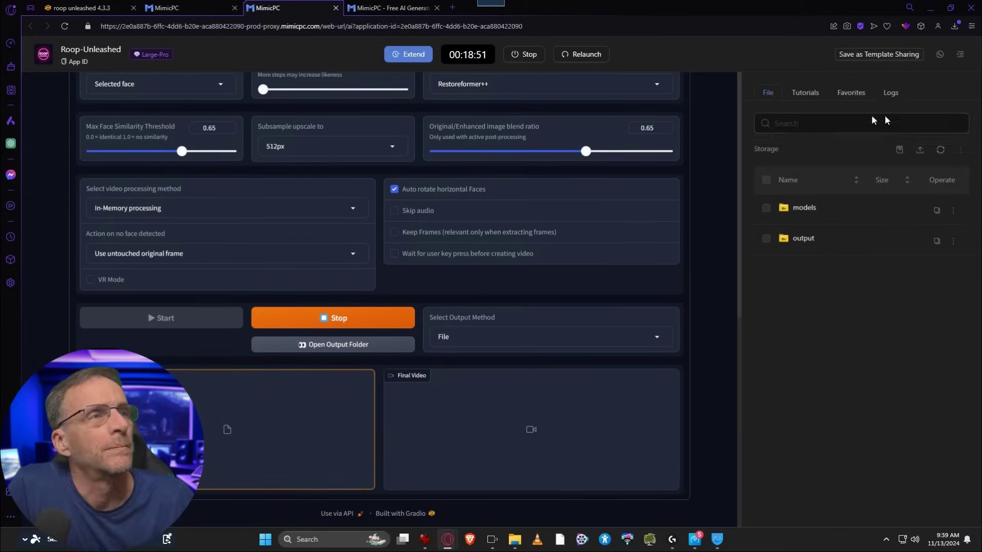
double_click(800, 234)
scroll(815, 289, down, 1)
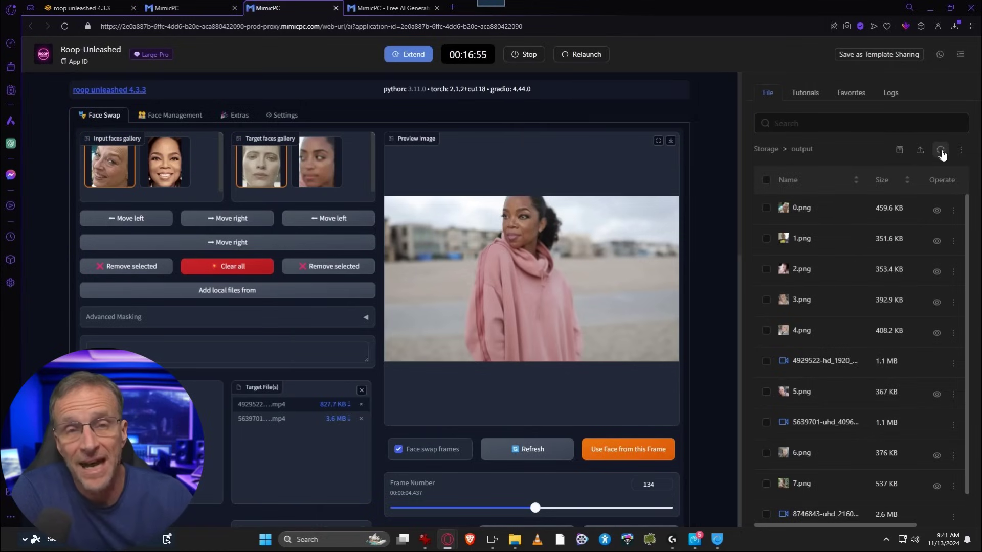
click(942, 153)
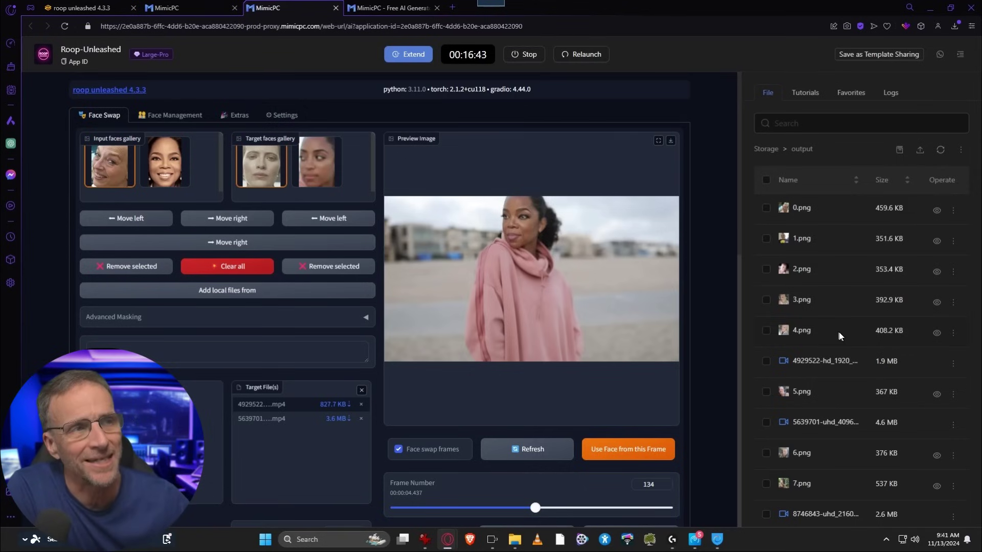
- Download the rendered 4929522 video from the output folder and play it in IrfanView
scroll(845, 318, down, 1)
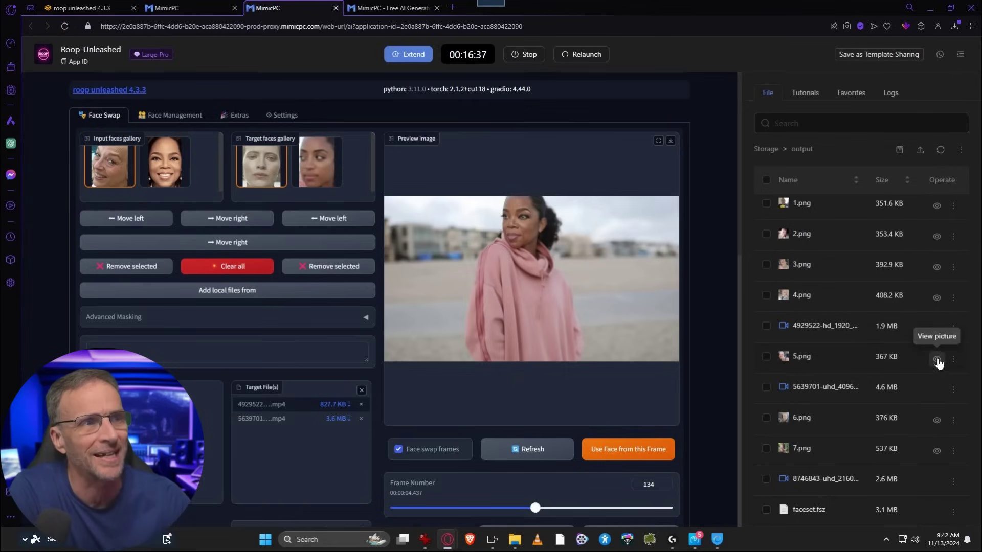
click(952, 328)
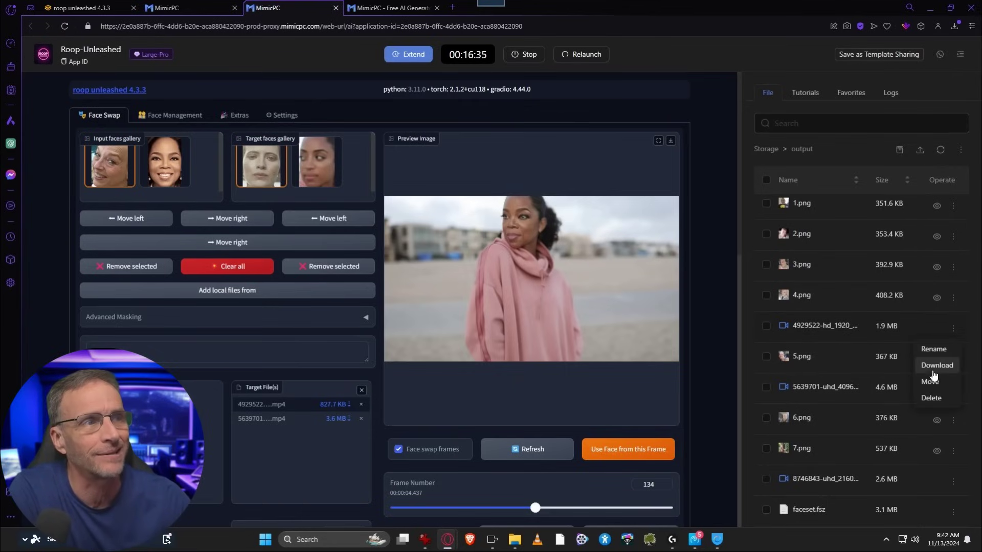
click(930, 365)
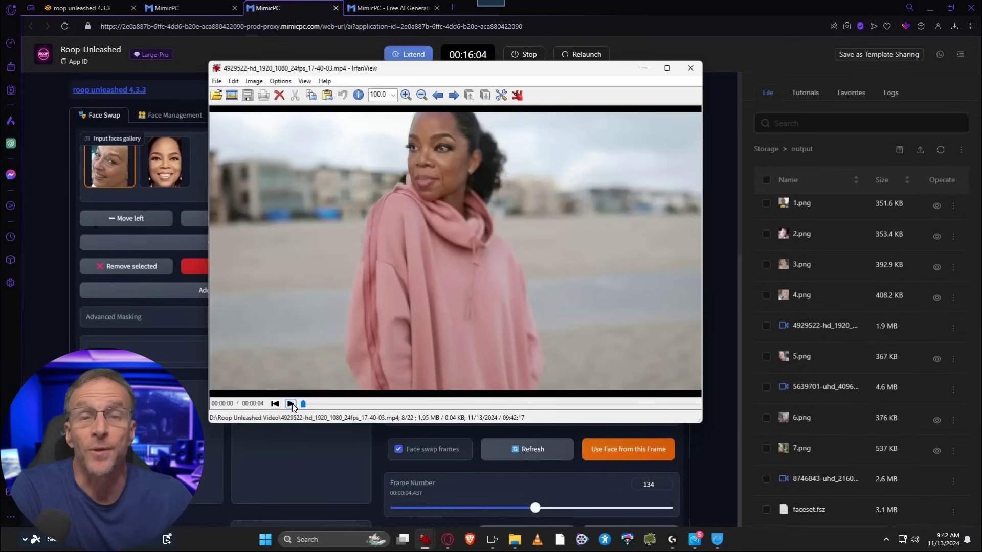
click(291, 404)
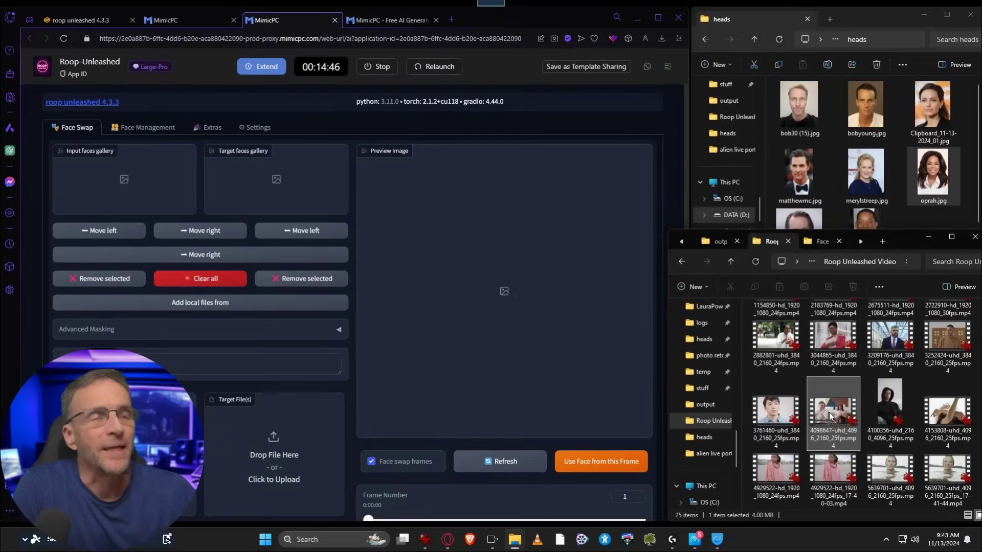
- Load 4098647-uhd_4096_2160_25fps.mp4 as the target file, with matthewmc.jpg and Clipboard_11-13-2024_01.jpg as source faces
drag(833, 411, 266, 465)
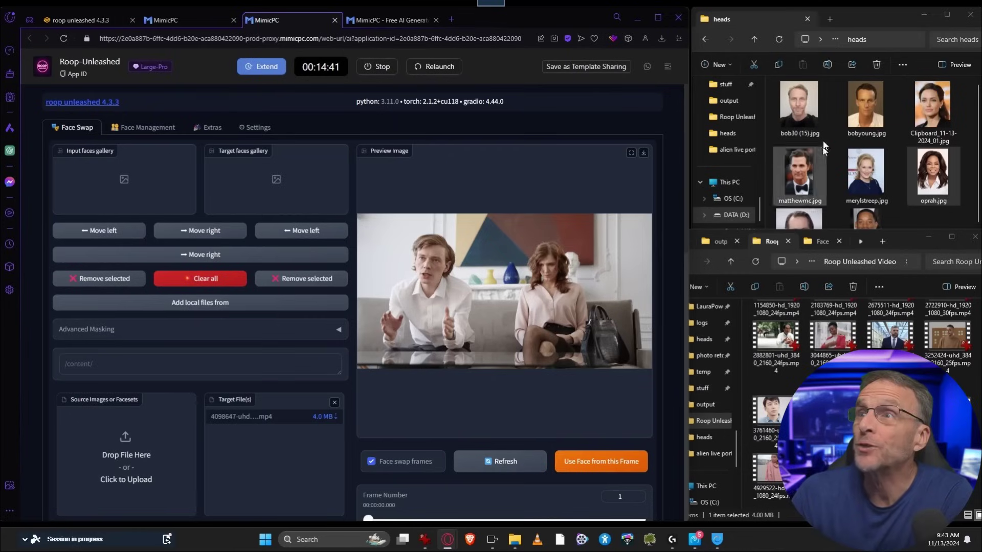
drag(800, 173, 130, 452)
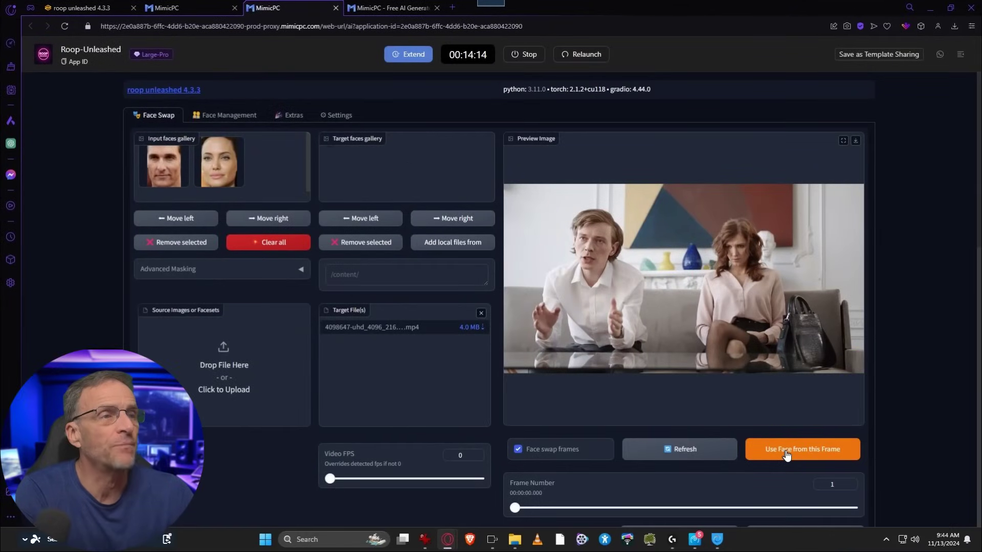
- Detect the faces in the current frame and add the seated man's face to the target faces
click(786, 455)
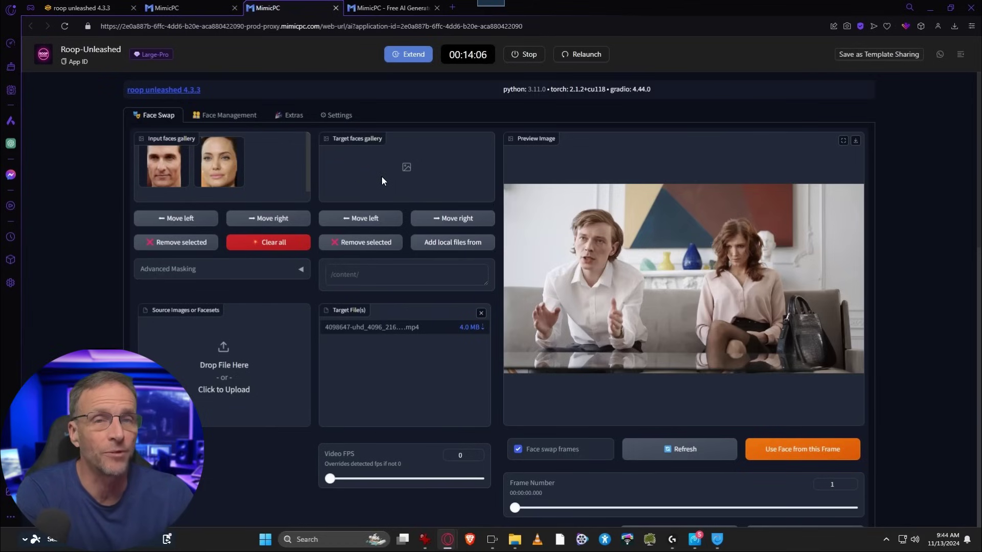
scroll(333, 256, down, 5)
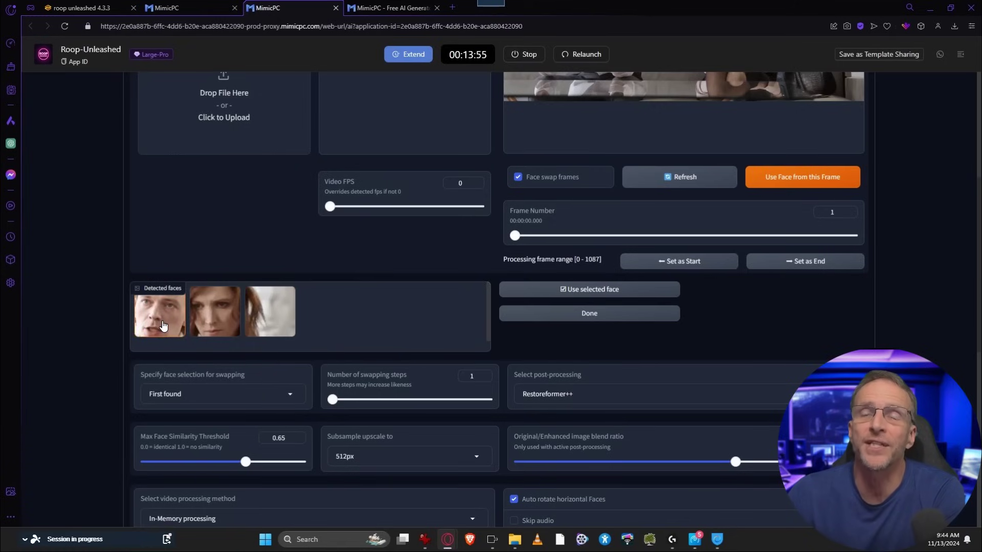
click(579, 293)
scroll(410, 370, up, 5)
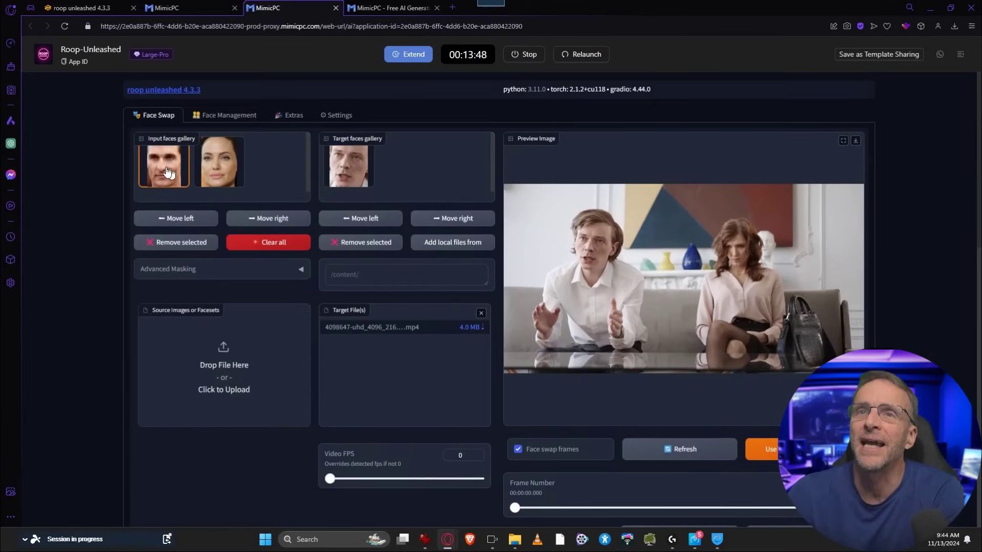
- Select the matthewmc face as the input face and preview the swap at about 15.6 seconds into the video
click(162, 168)
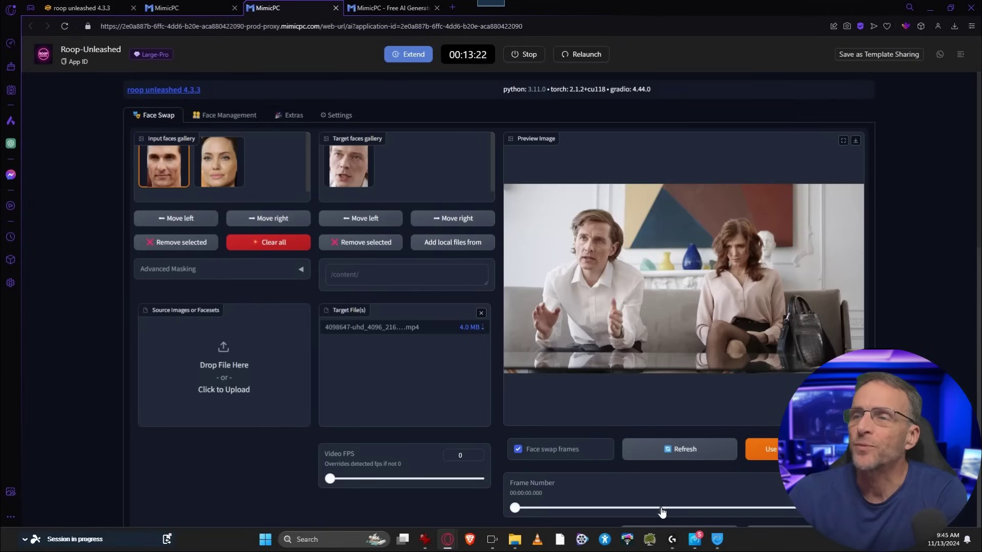
click(661, 509)
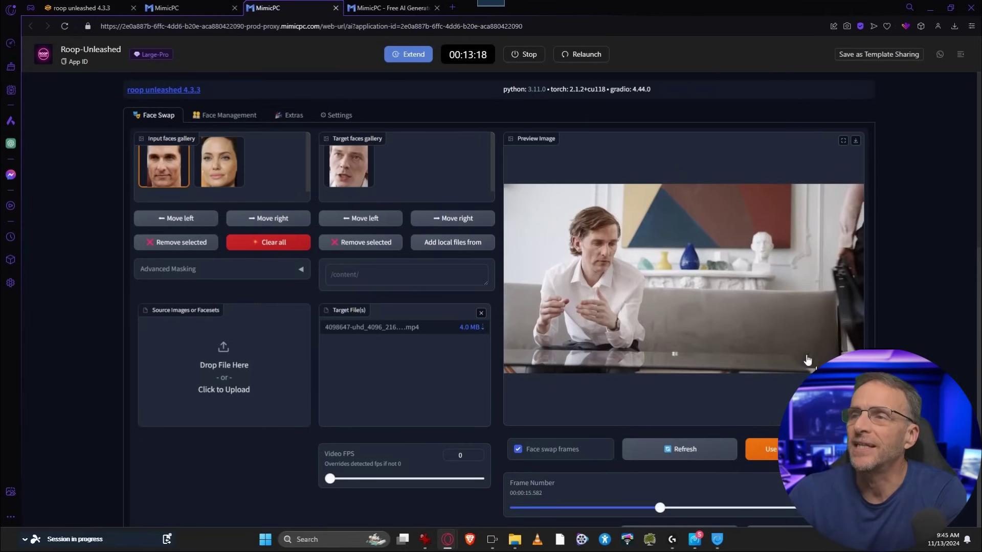
- End the processing range at frame 468 and add the seated woman's face from frame 114 to the target faces
scroll(680, 276, down, 1)
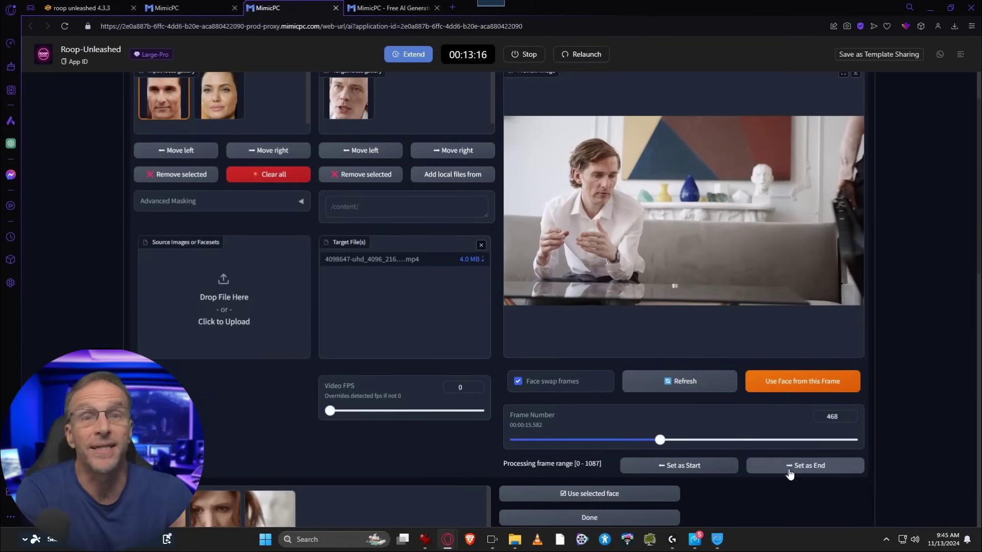
scroll(565, 510, up, 1)
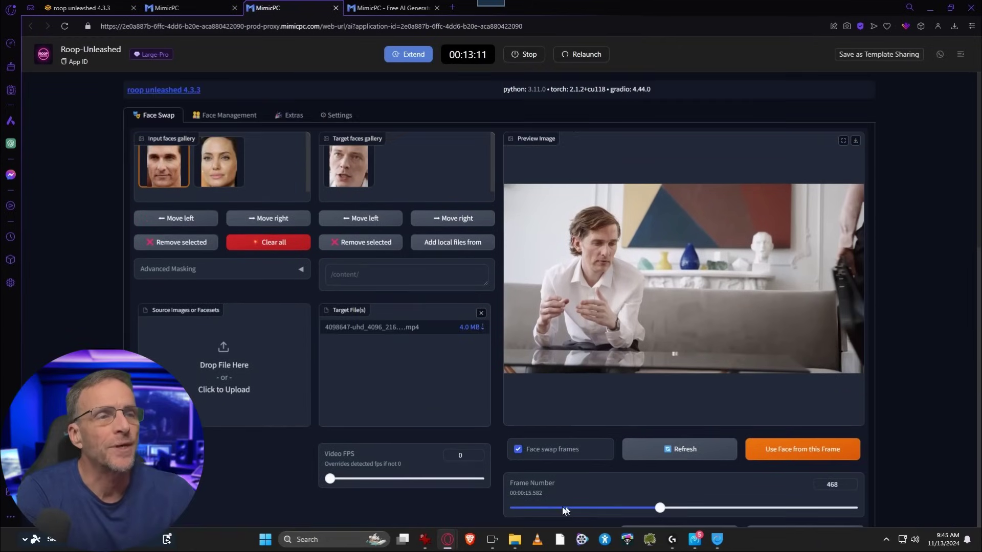
scroll(551, 510, down, 5)
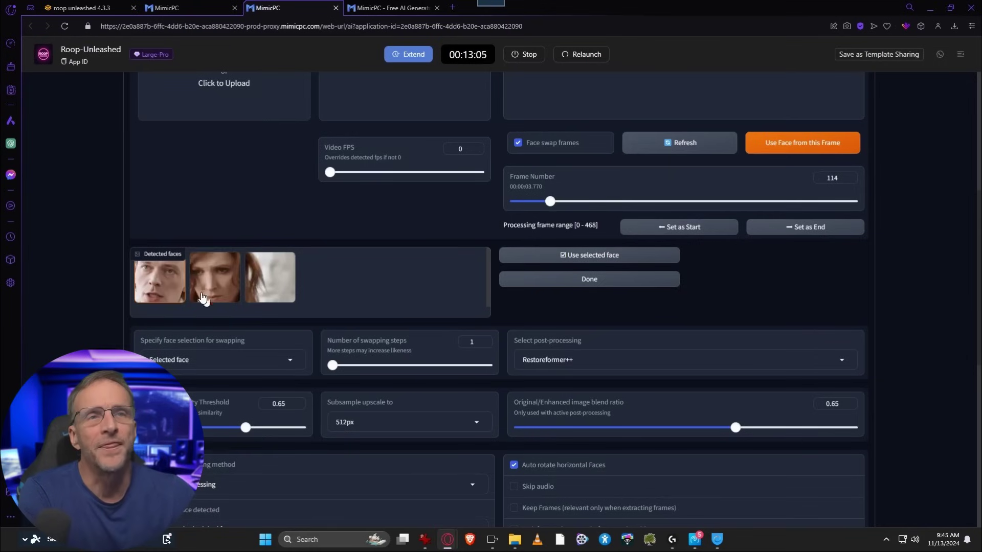
click(618, 255)
scroll(390, 230, up, 5)
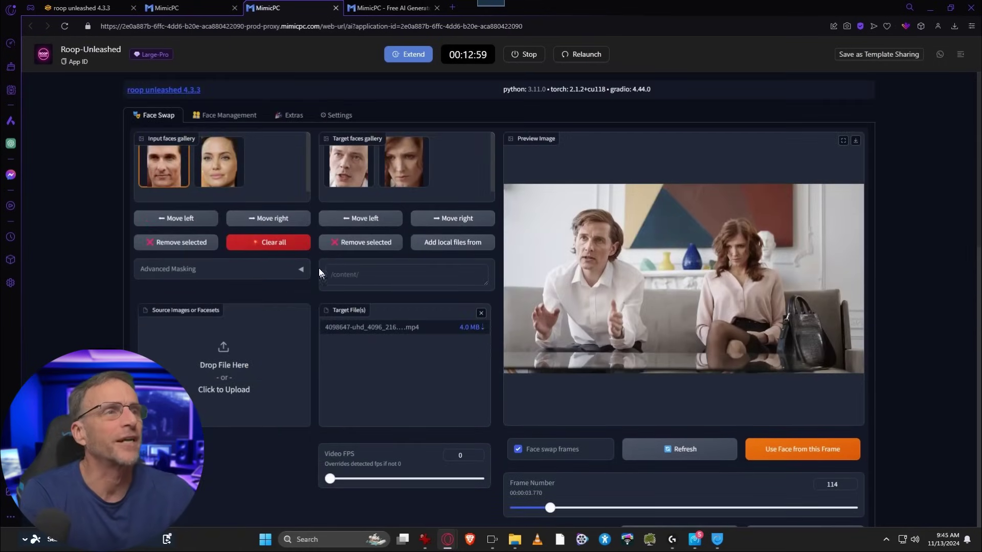
- Select the woman's input face, move the woman's target face ahead of the man's, and refresh the swap preview
click(208, 181)
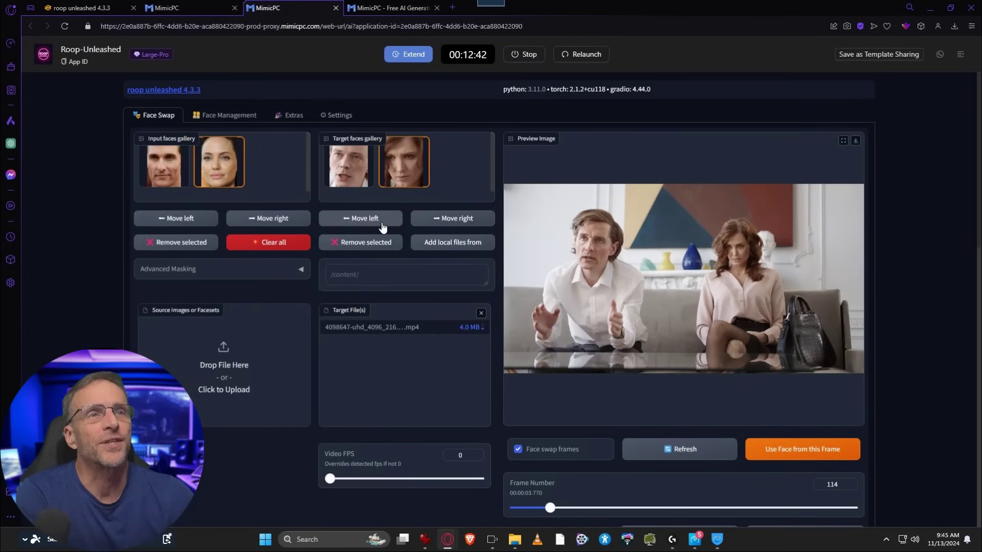
click(381, 221)
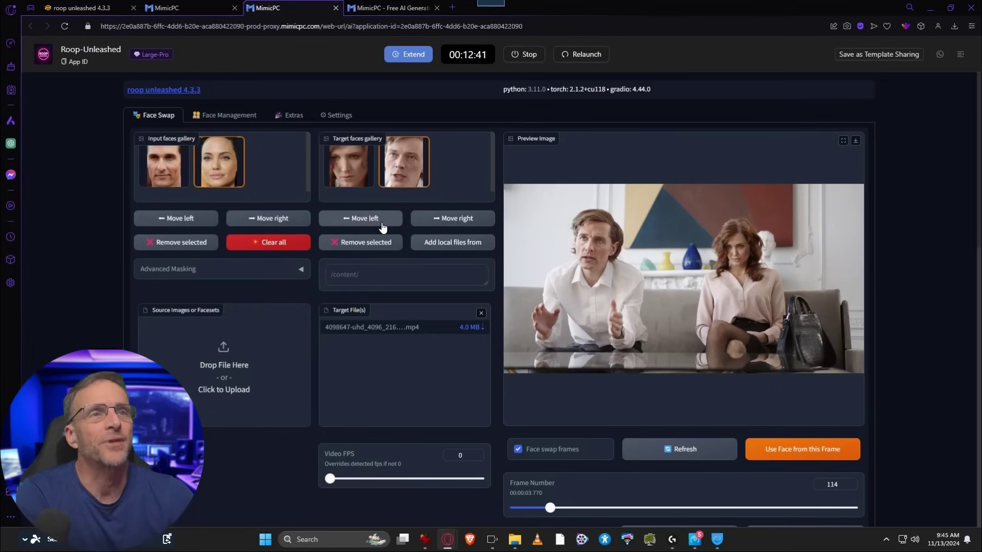
click(683, 449)
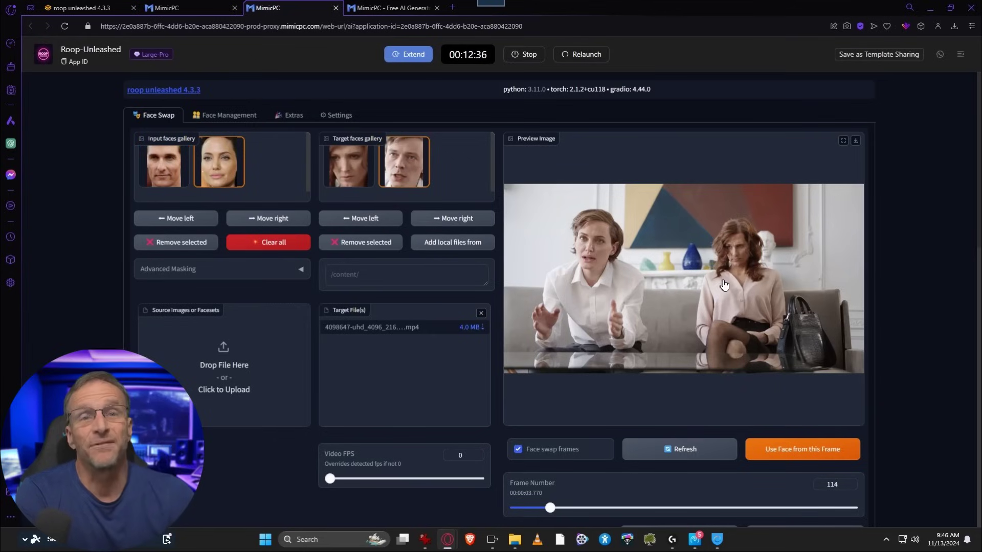
- Restore the man's face to first place among the target faces and refresh the swap preview
click(361, 219)
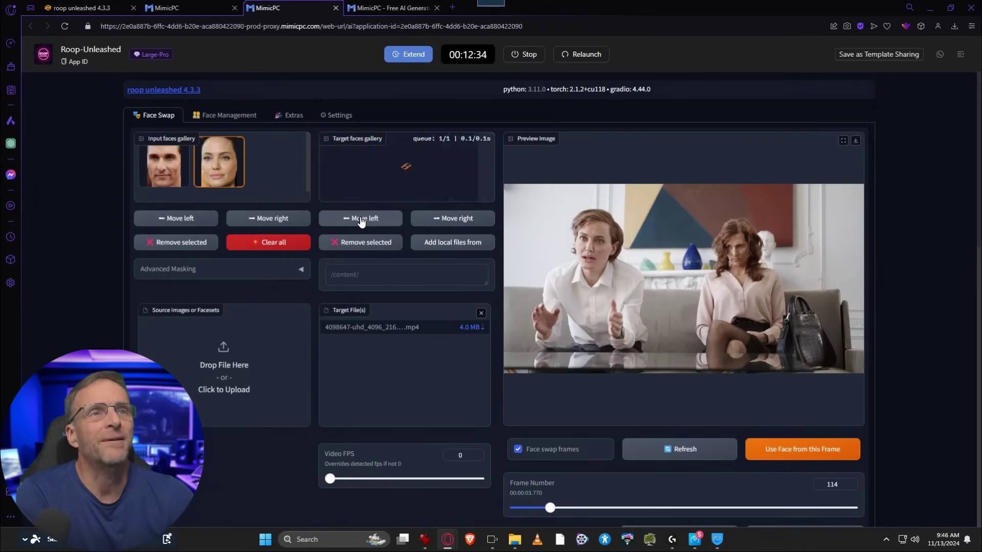
click(684, 456)
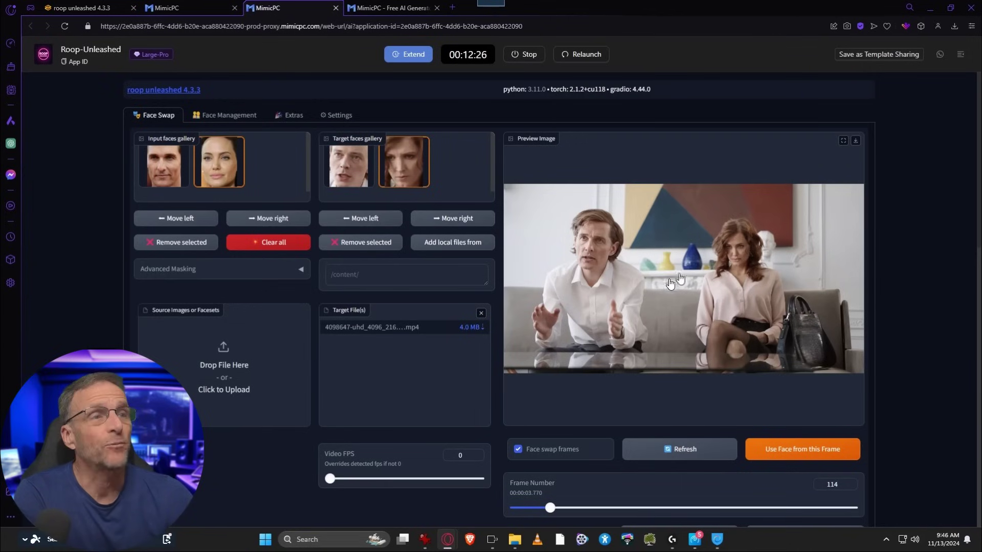
scroll(497, 399, down, 10)
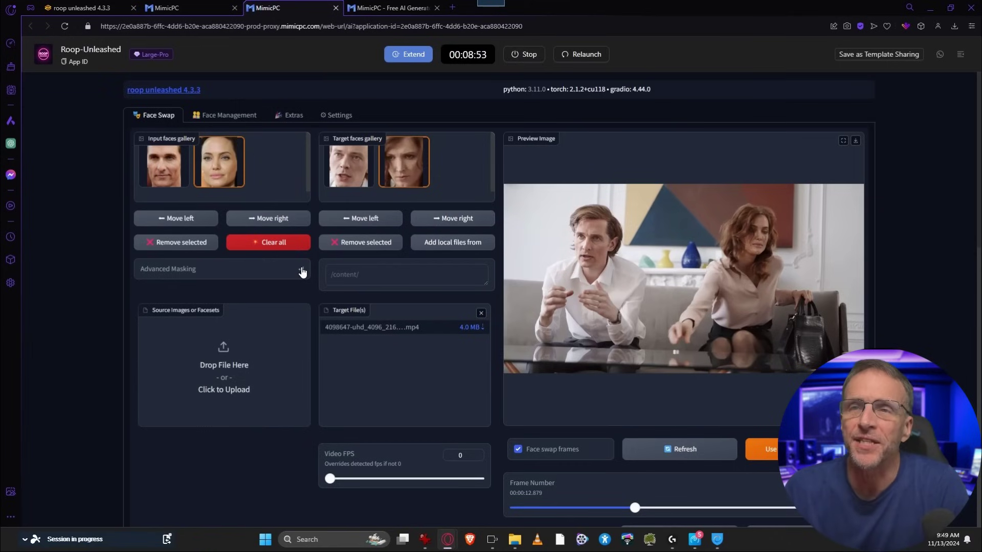
- Set the face masking engine in the advanced masking options to DFL XSeg
click(302, 272)
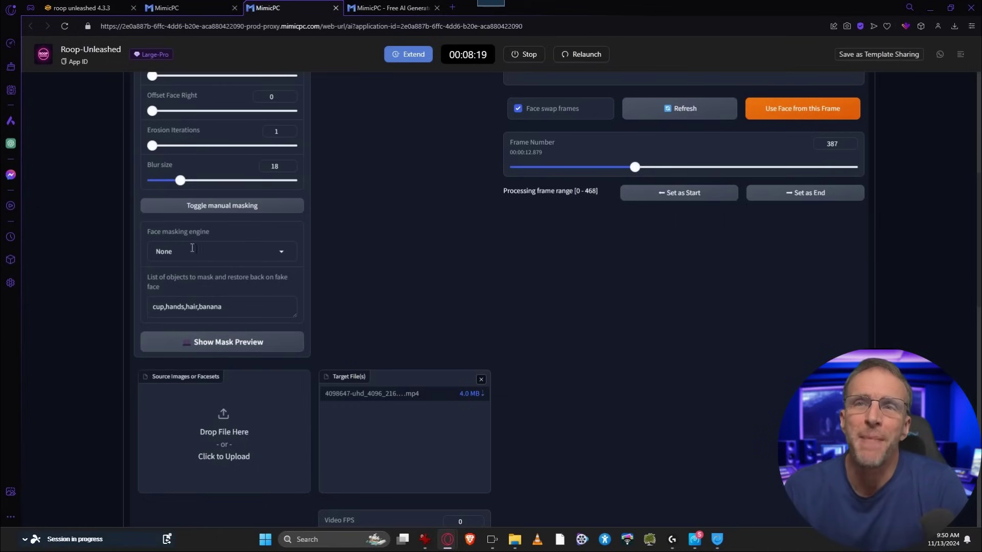
click(274, 250)
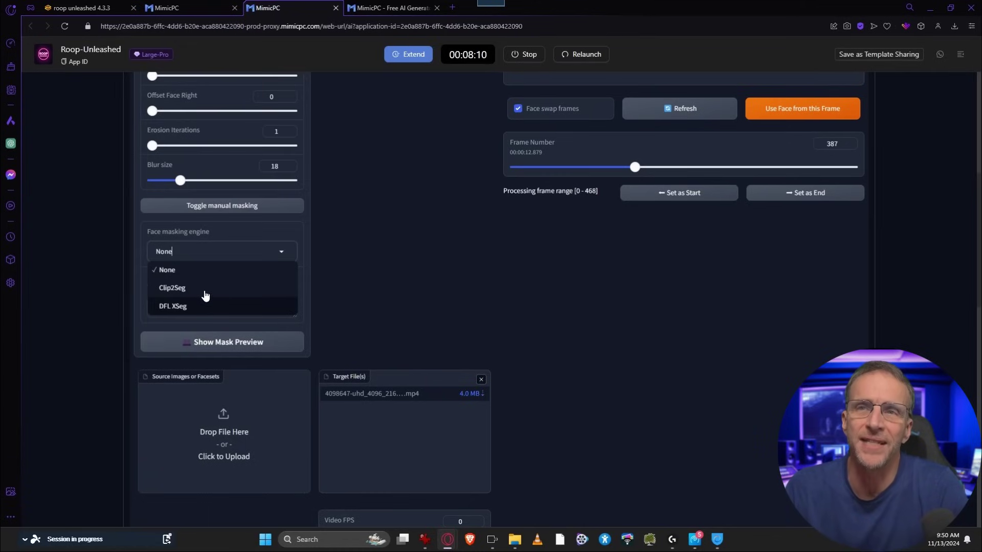
click(203, 289)
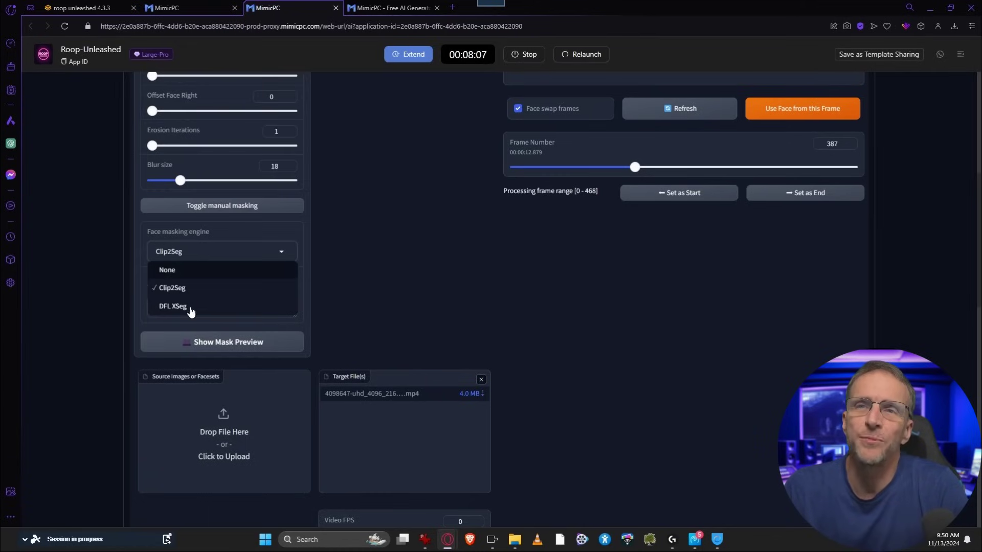
click(190, 309)
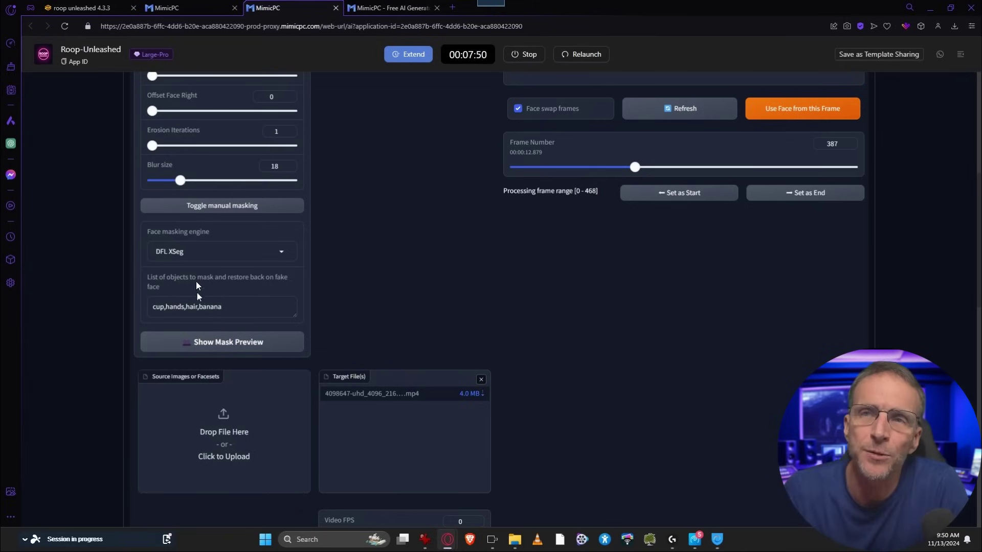
scroll(293, 298, up, 3)
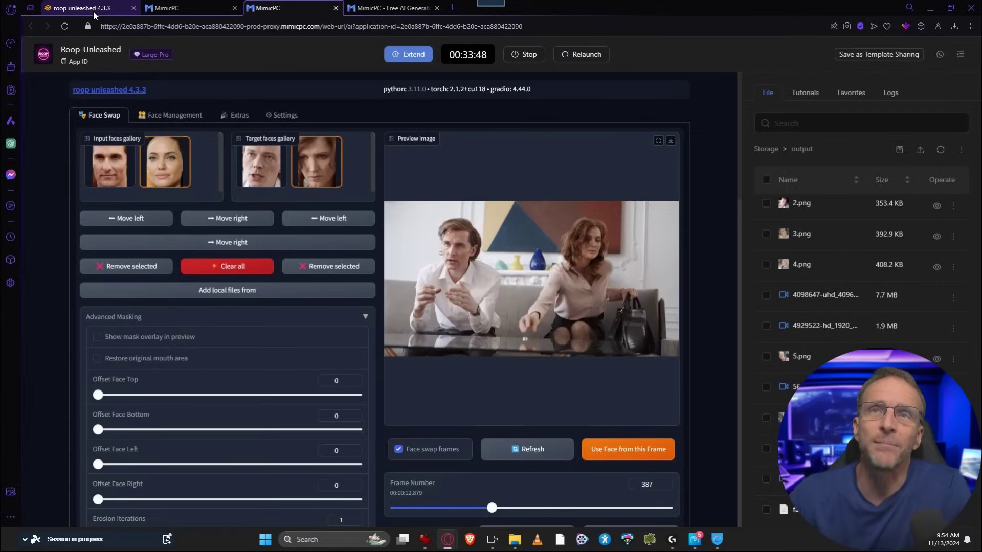
- Switch to the locally running roop unleashed and set the Live Cam's fake camera resolution to 640x480
click(93, 10)
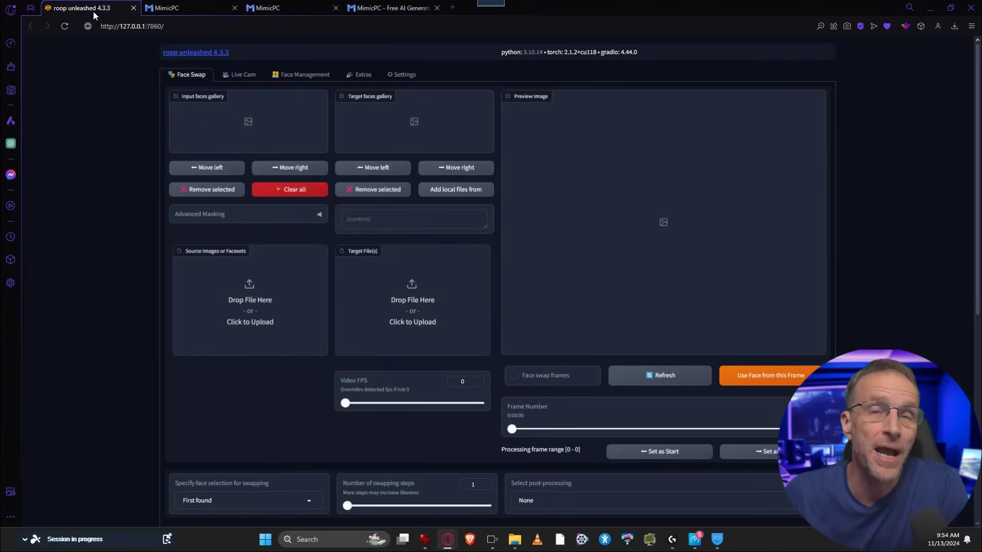
click(243, 76)
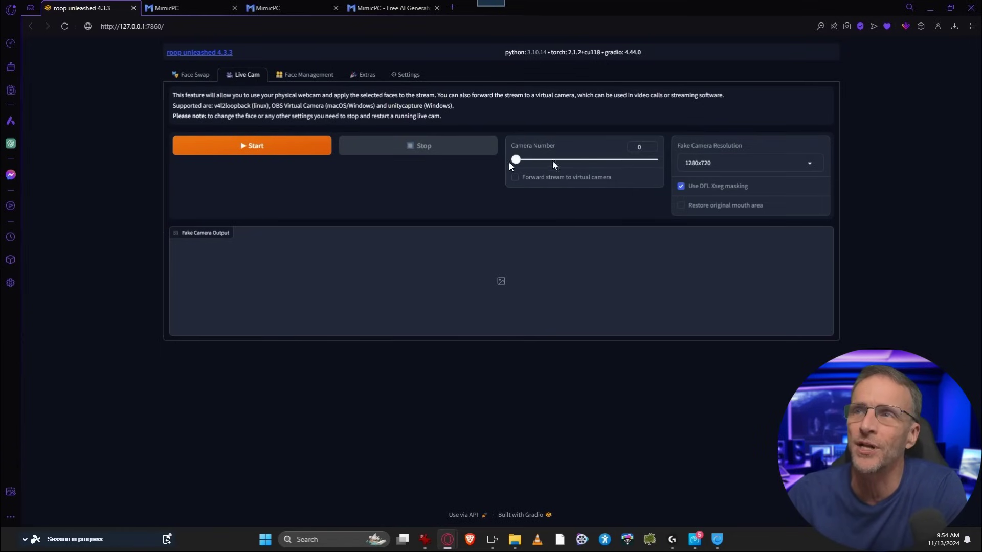
click(709, 162)
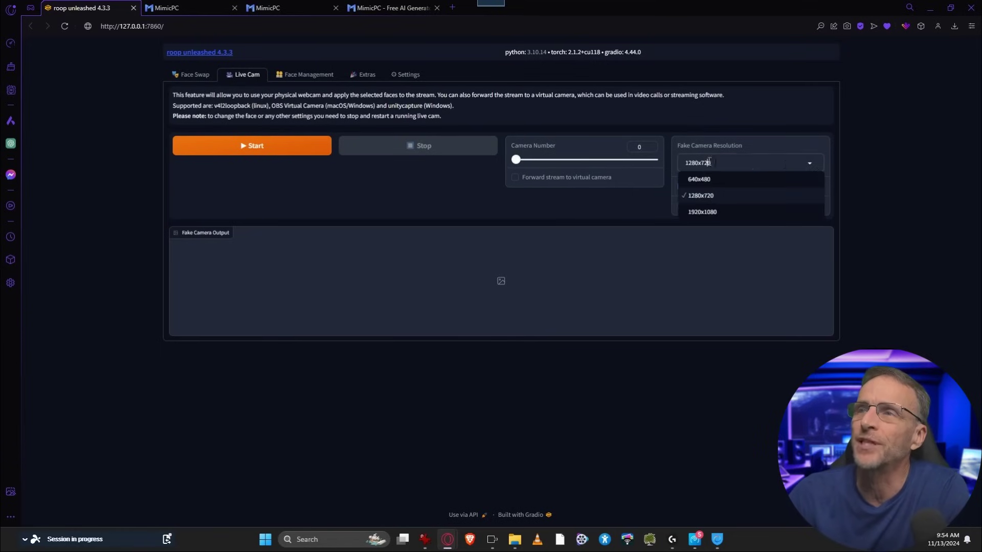
click(706, 181)
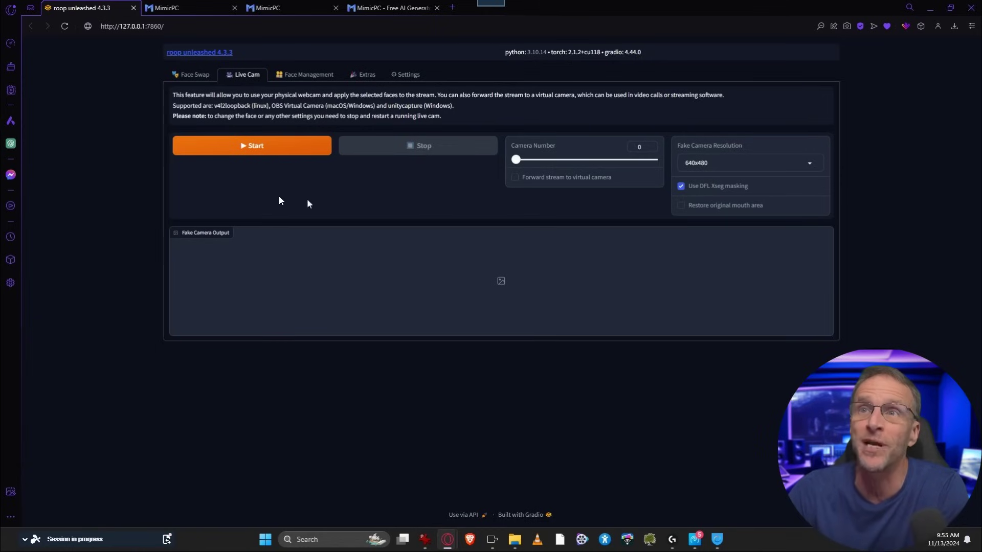
- Load the man's photo as the input face and start the live webcam face swap
click(203, 76)
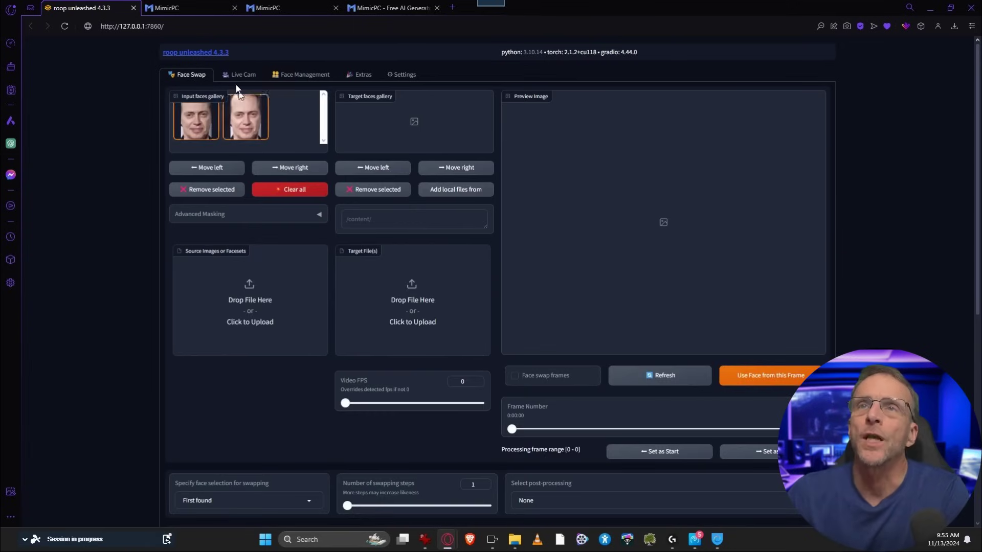
click(237, 76)
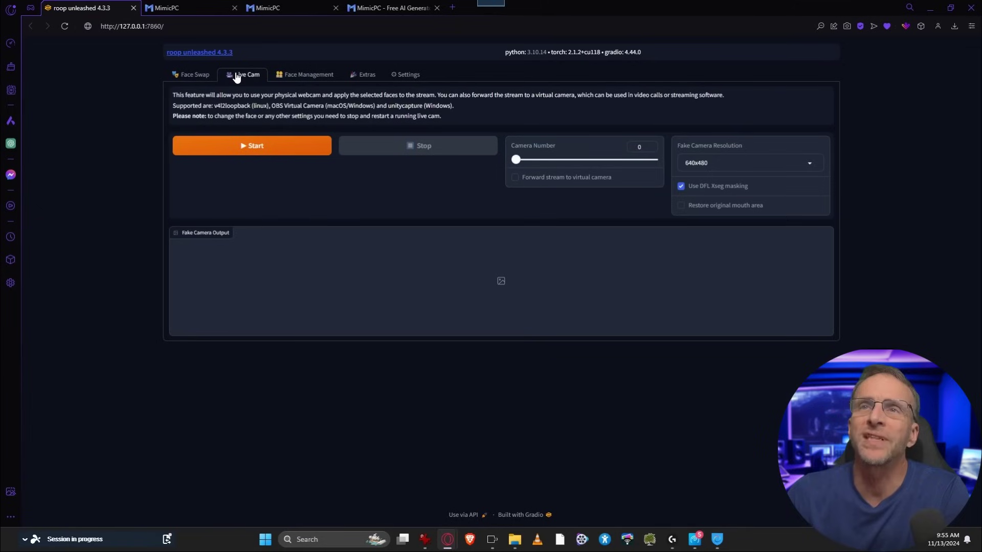
click(274, 150)
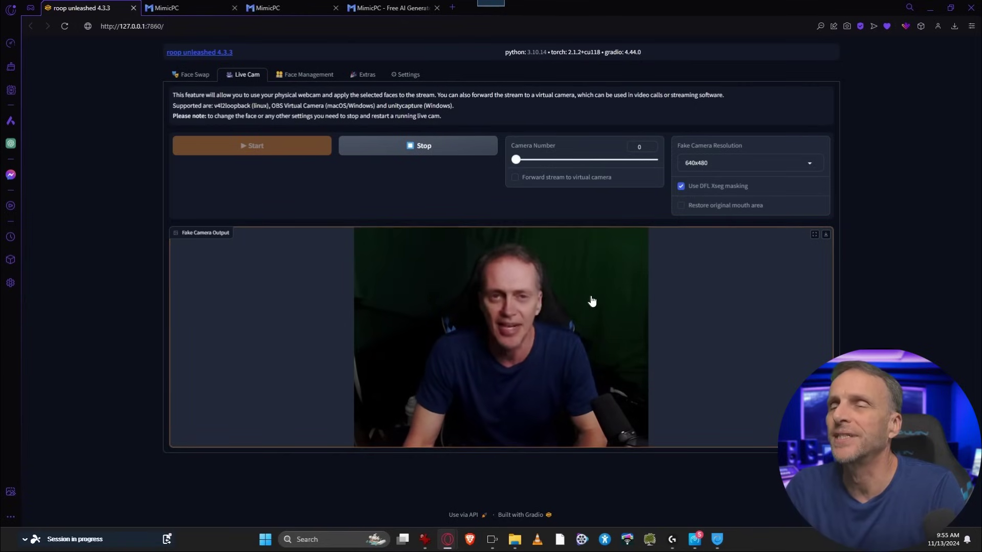
- Disable DFL Xseg masking and restart the live cam to test the swap without it
click(682, 185)
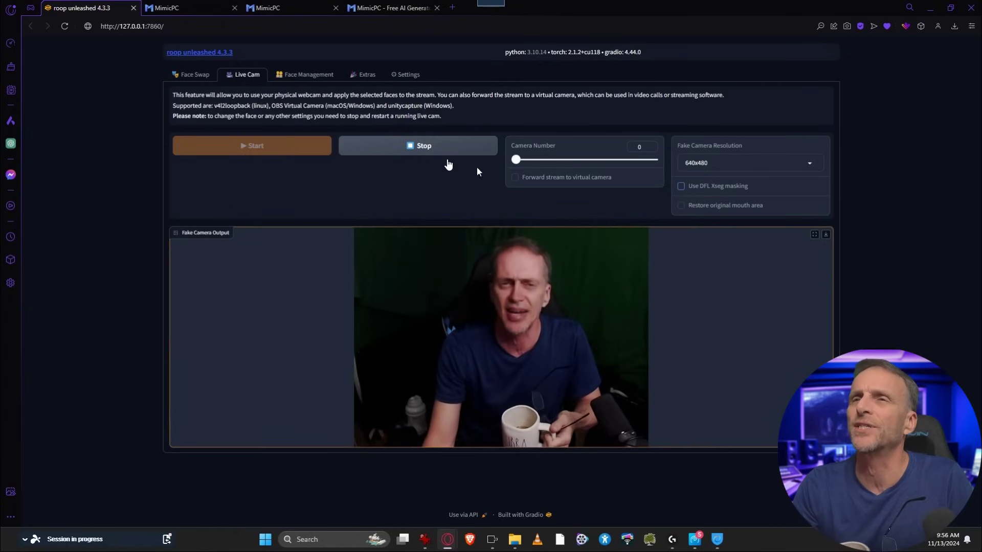
click(431, 148)
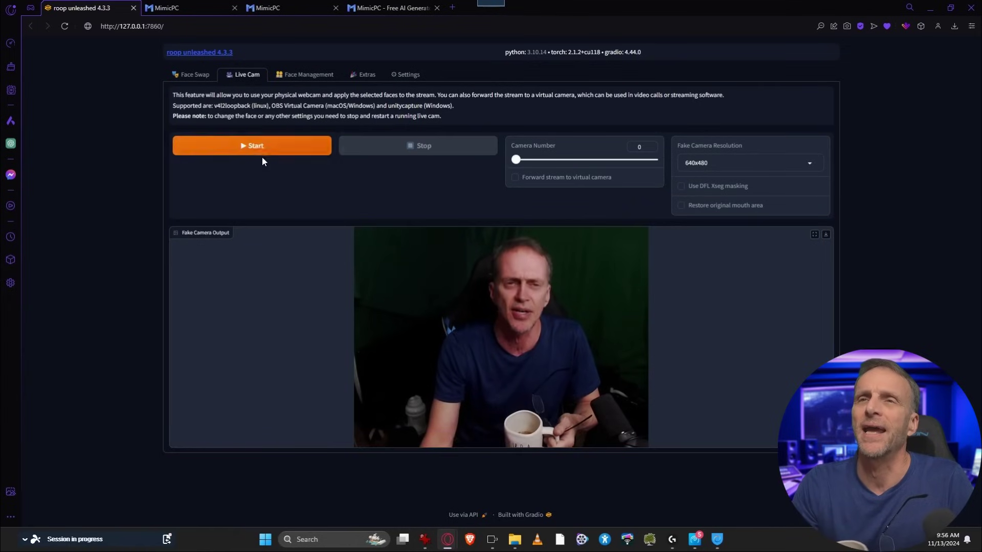
click(259, 148)
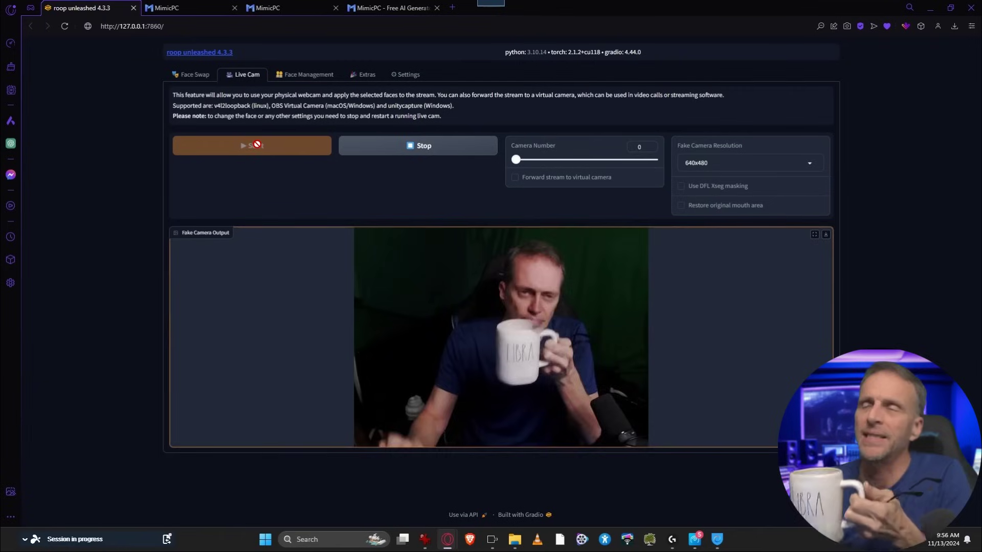
- Enable DFL Xseg masking again and forward the live cam stream to the virtual camera
click(680, 186)
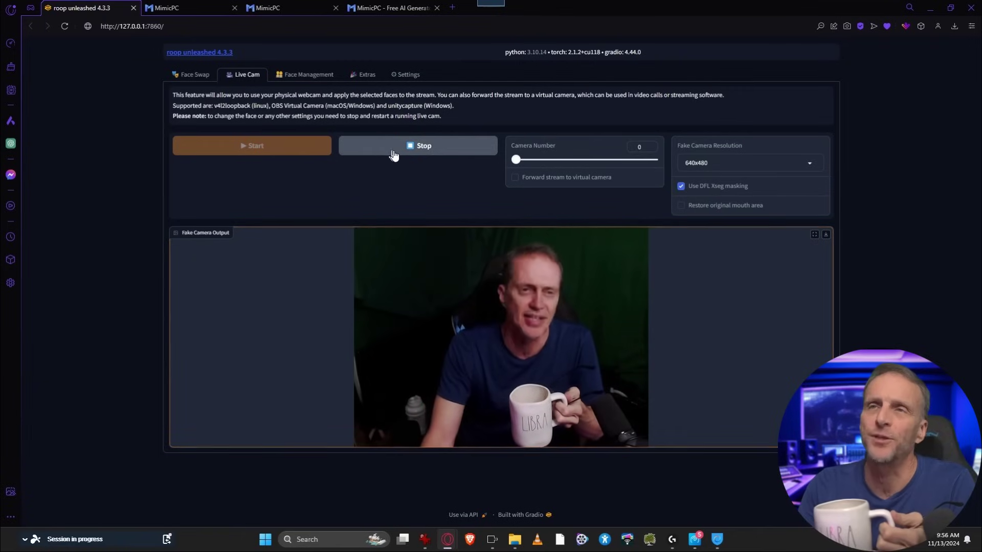
click(515, 178)
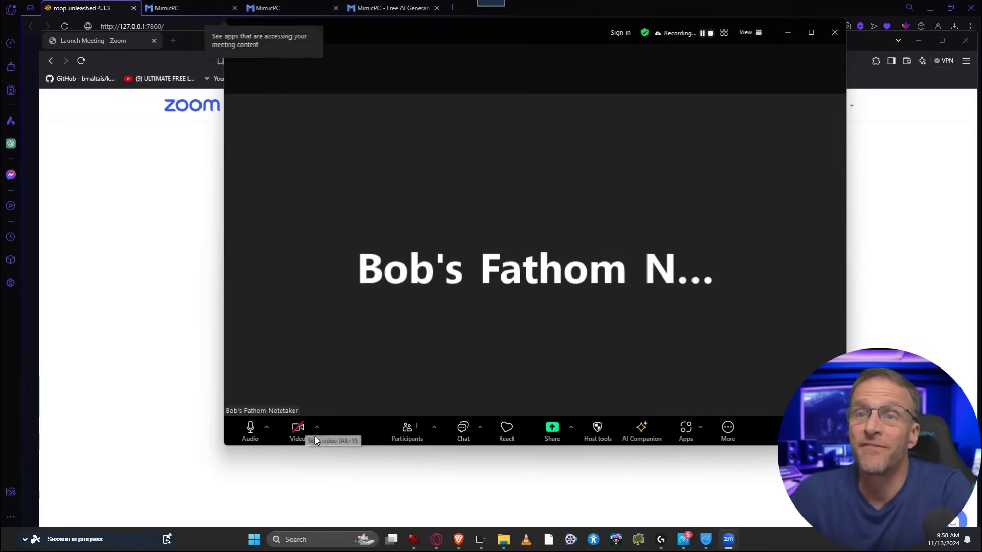
- In the Zoom meeting, choose SwapfaceCam as the camera, start the video, and move the meeting window aside
click(318, 428)
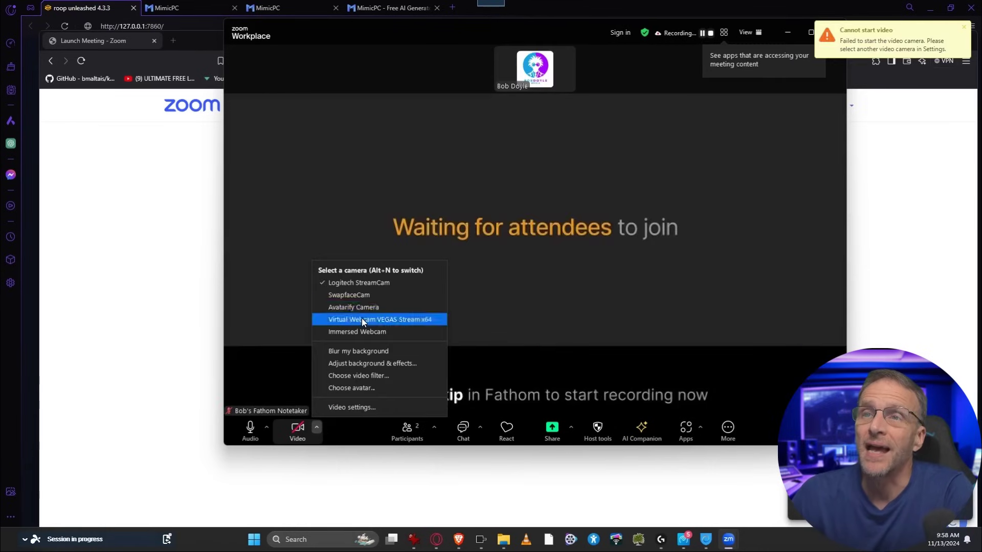
click(352, 296)
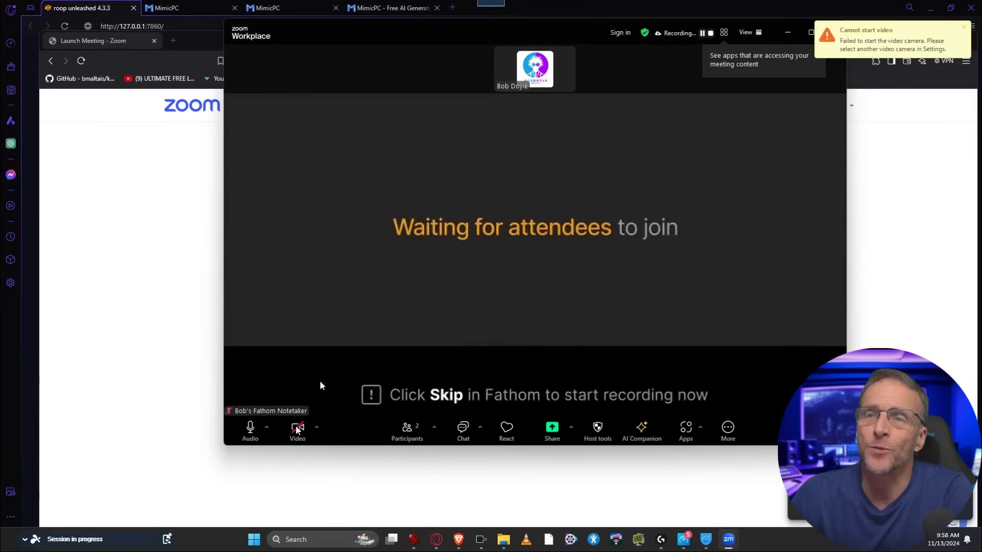
click(299, 433)
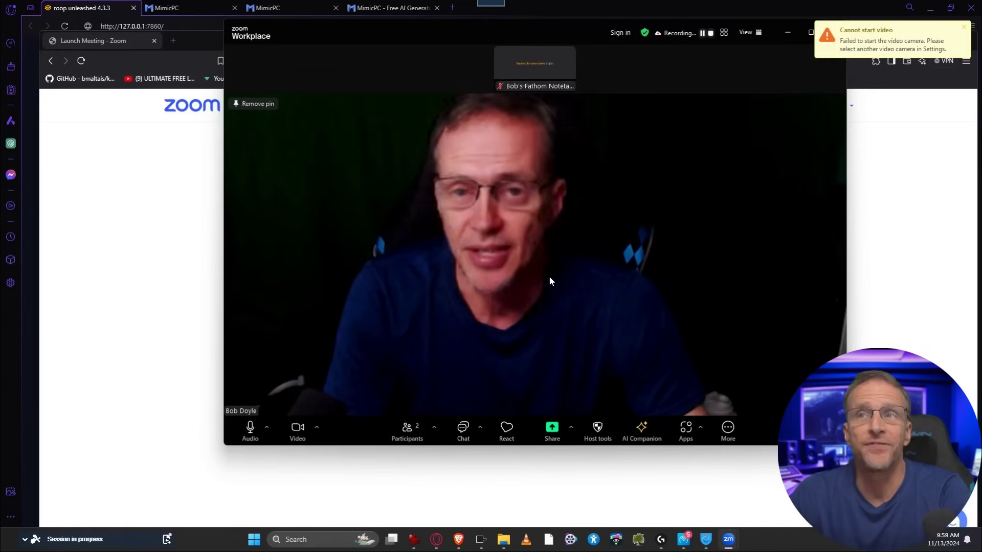
drag(352, 28, 219, 118)
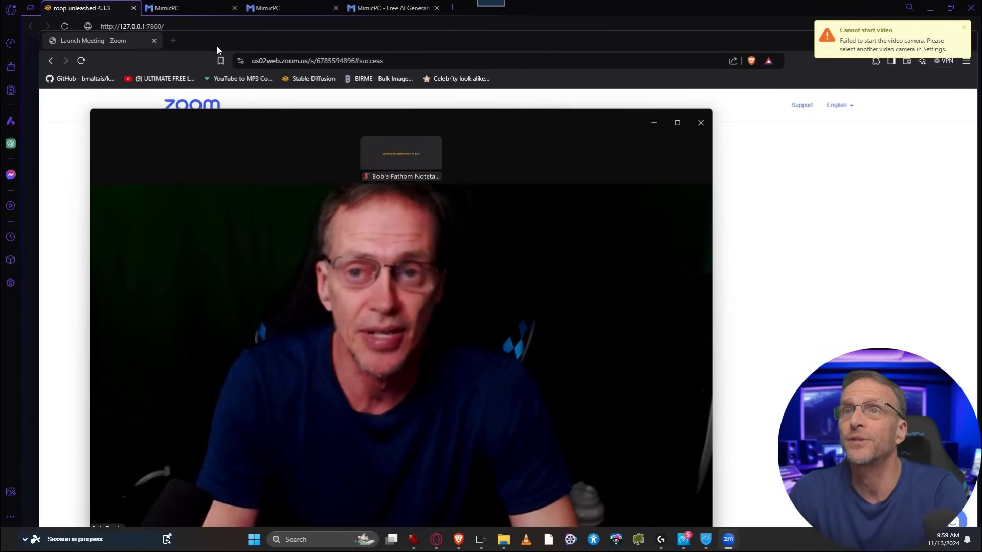
- Back in roop unleashed, set the post-processing to Restoreformer++ and start the live cam with it
click(85, 10)
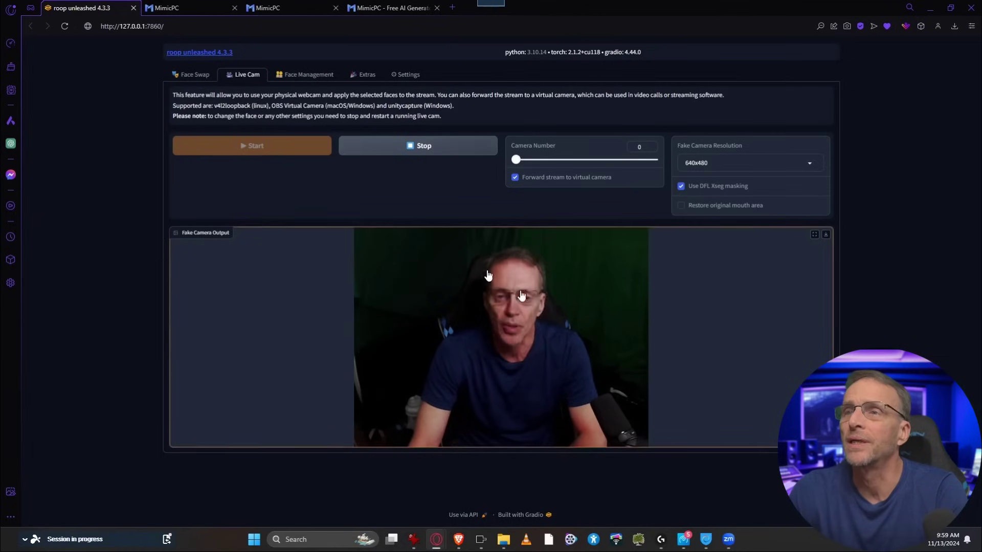
click(187, 77)
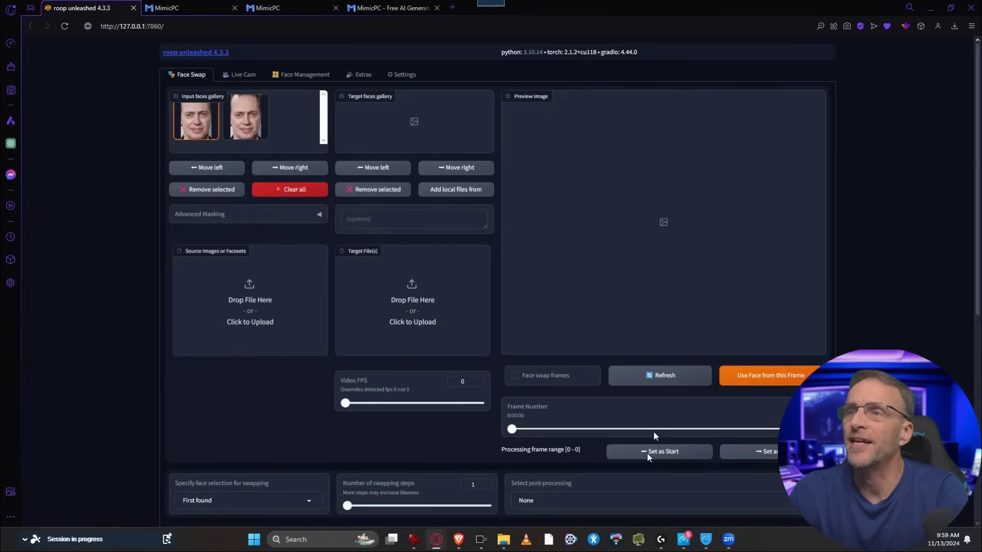
scroll(554, 276, down, 4)
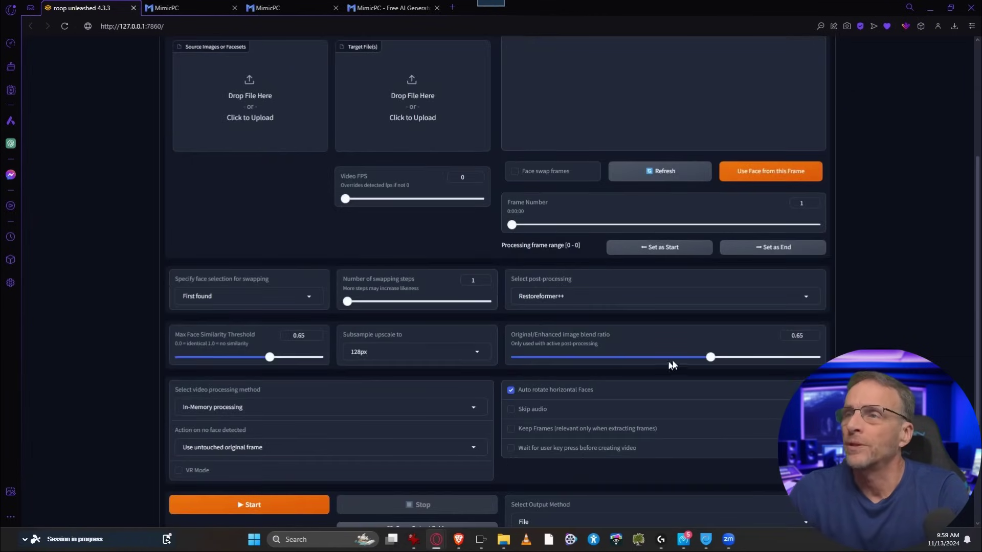
scroll(673, 361, up, 5)
click(241, 77)
click(274, 153)
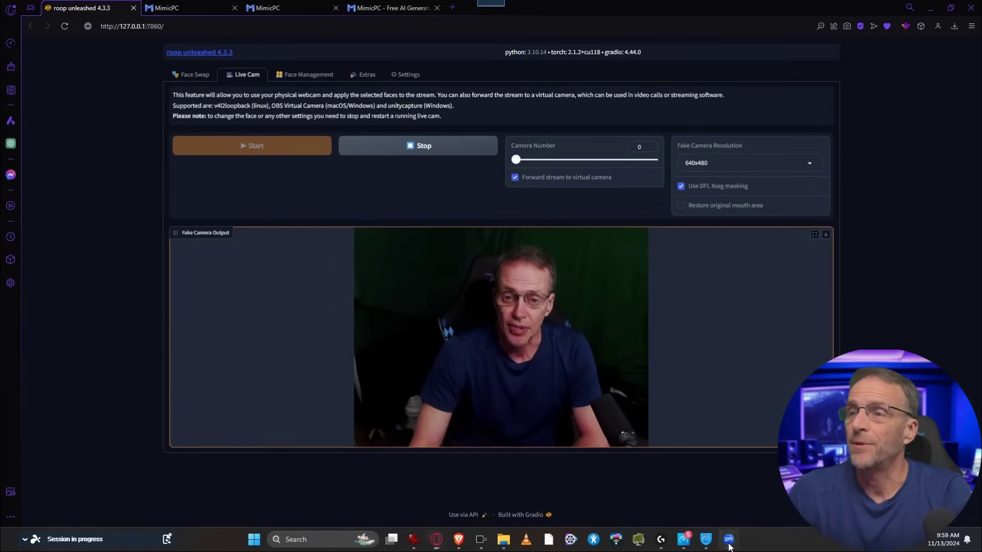
- Switch to the Zoom meeting window to check the face-swapped camera feed
mouse_move(729, 539)
click(770, 490)
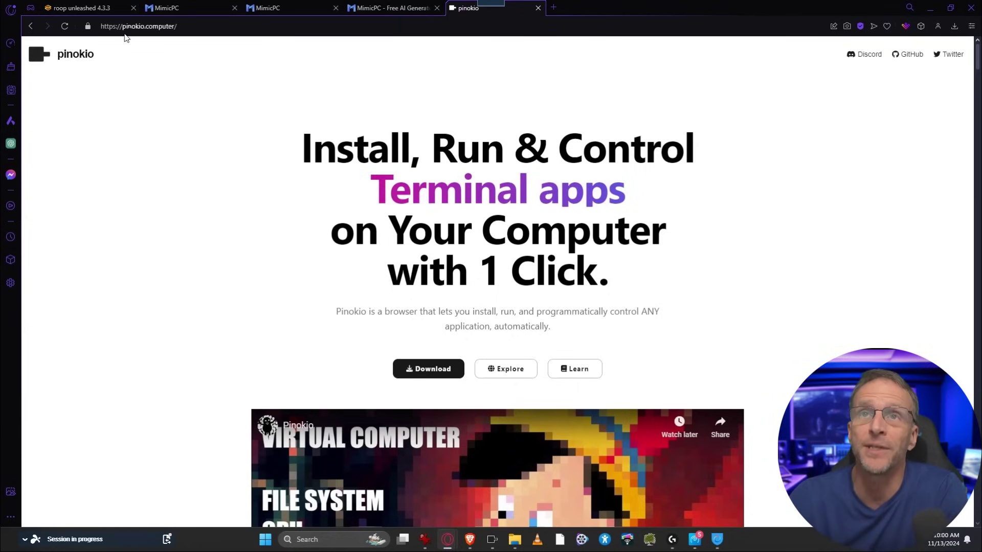
- Open Pinokio's installation instructions from its website and review the Windows, Mac and Linux sections
click(429, 369)
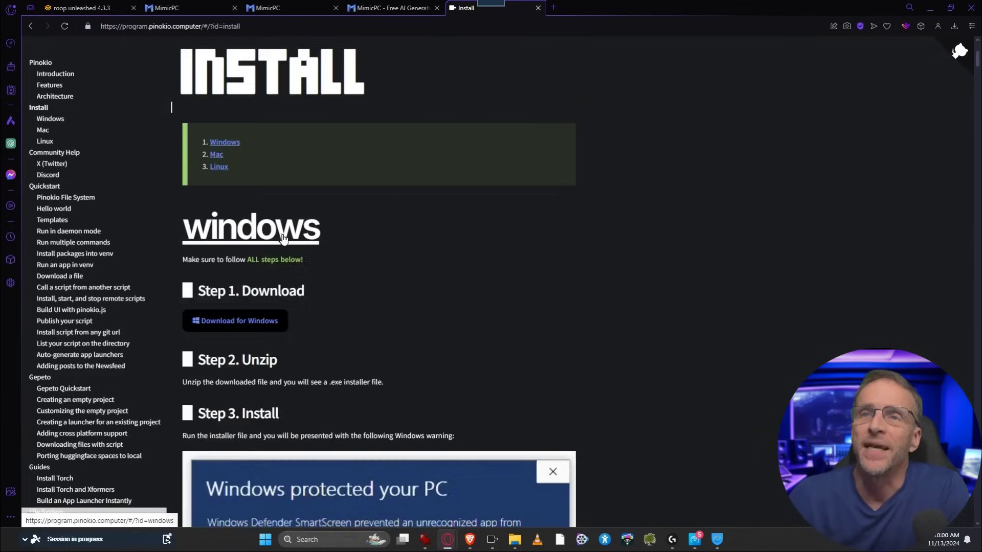
scroll(308, 307, down, 15)
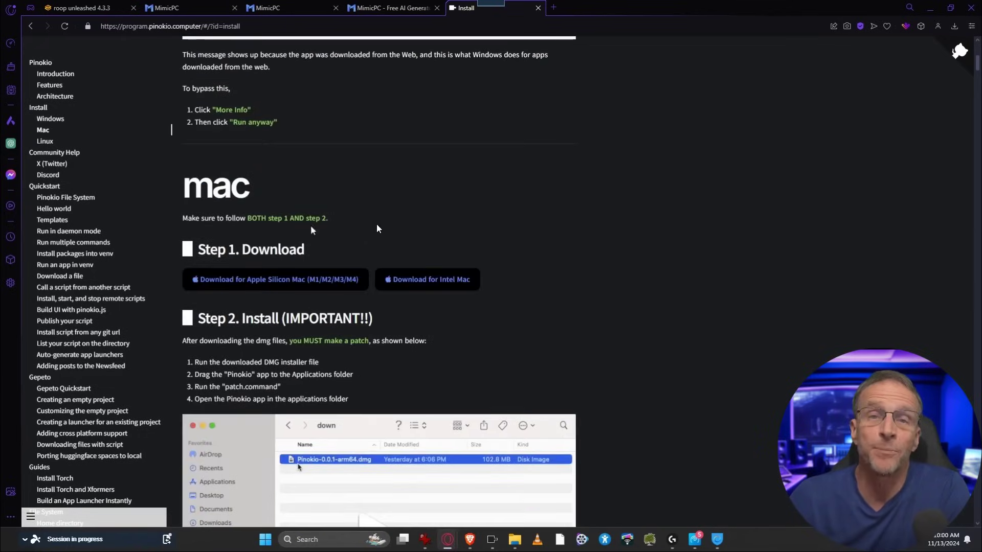
scroll(374, 333, down, 10)
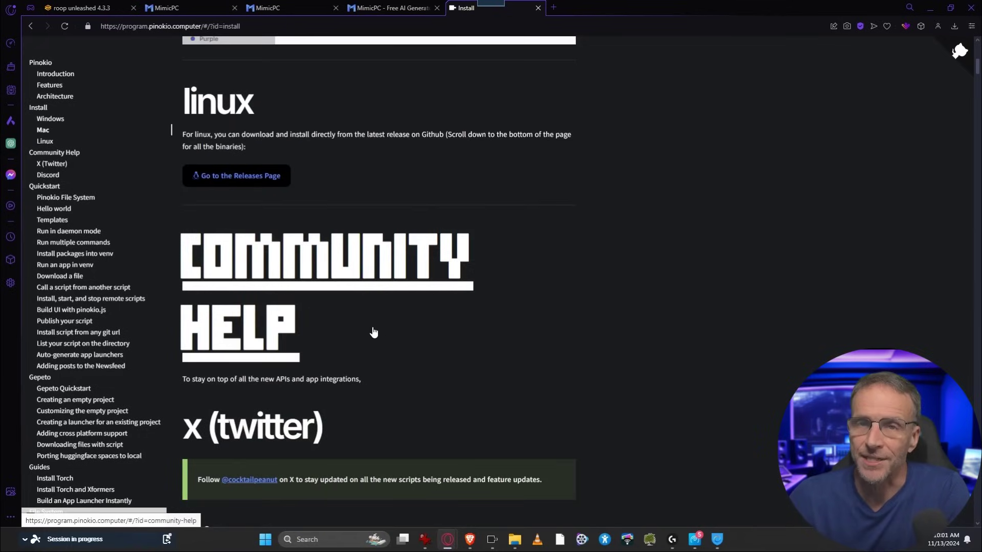
- Switch to the Pinokio app, find roop-unleashed among the community scripts for discovery, and open its download page
click(492, 540)
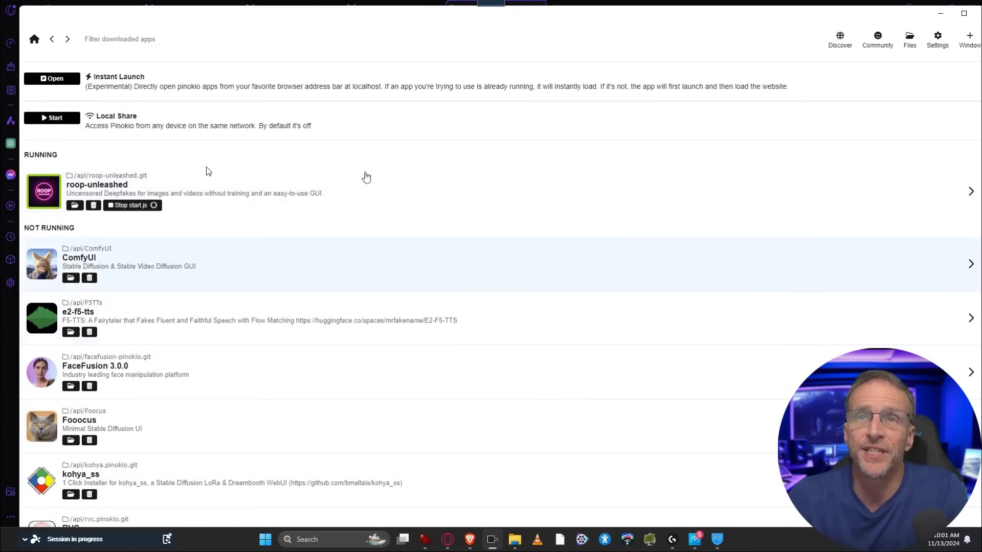
click(839, 41)
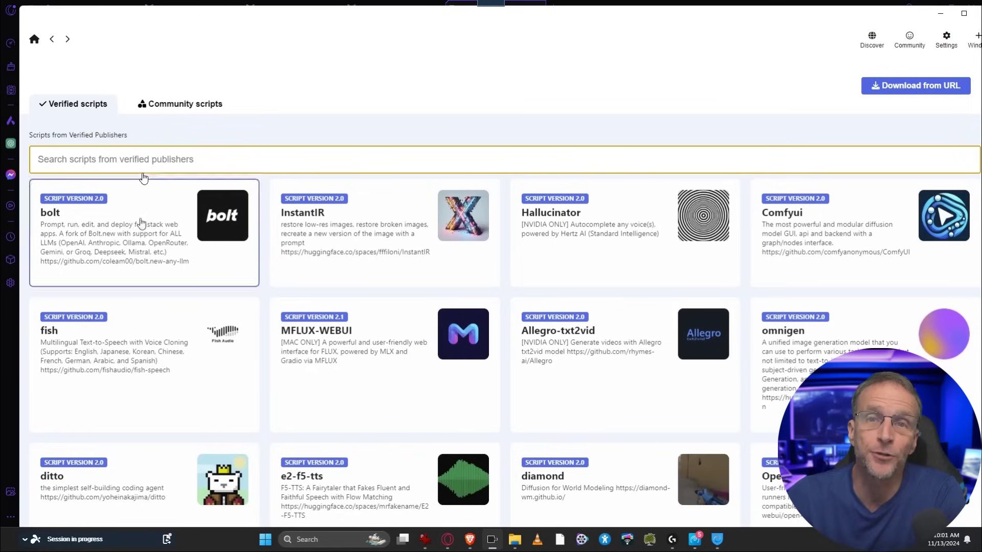
click(180, 109)
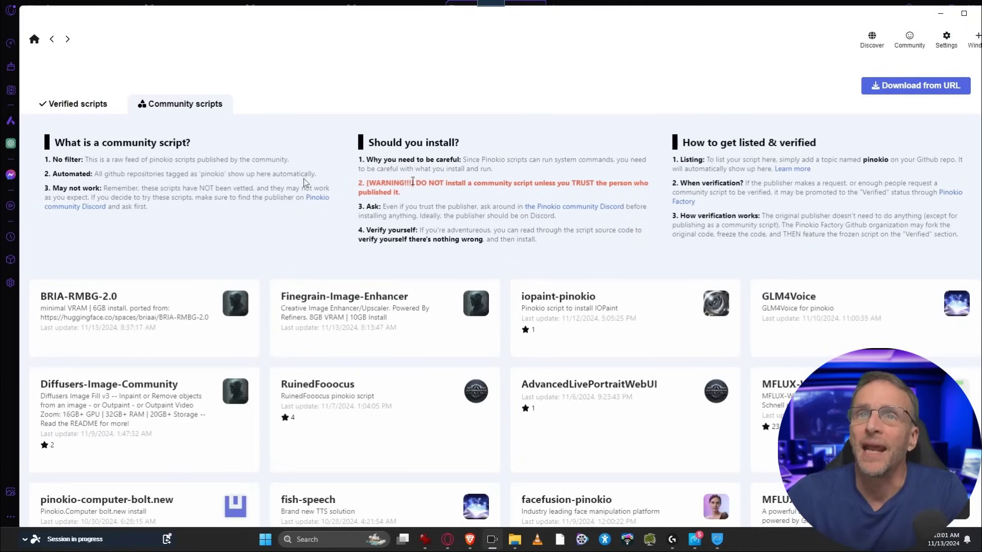
scroll(412, 181, down, 8)
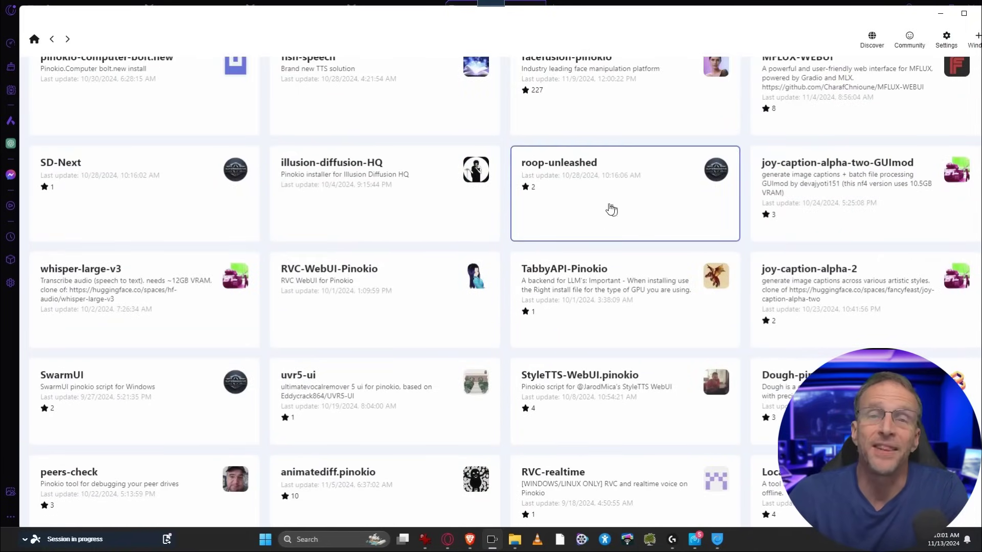
click(609, 209)
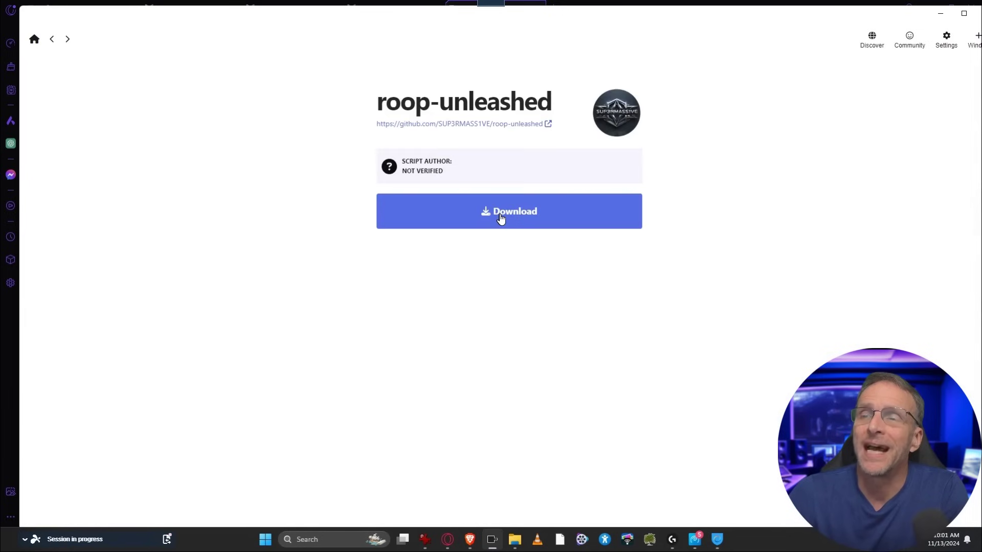